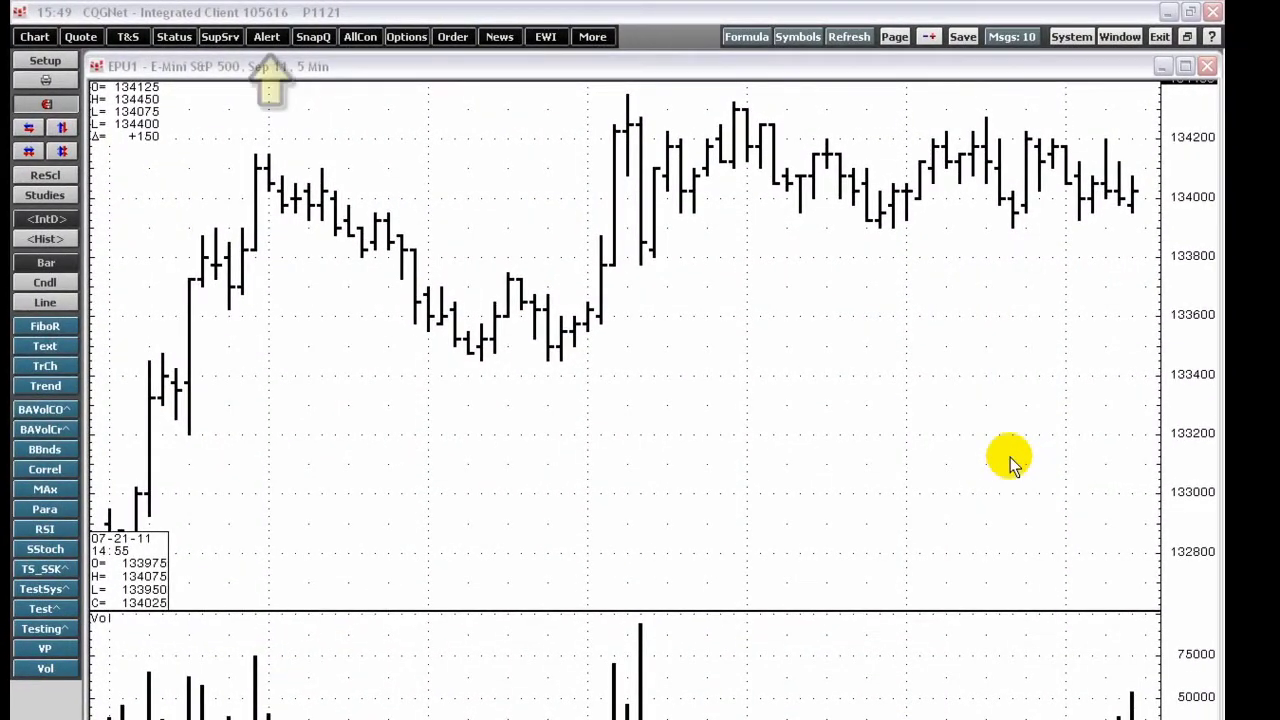
- Open the Time Alerts grid and dock it in the current page
left_click(270, 38)
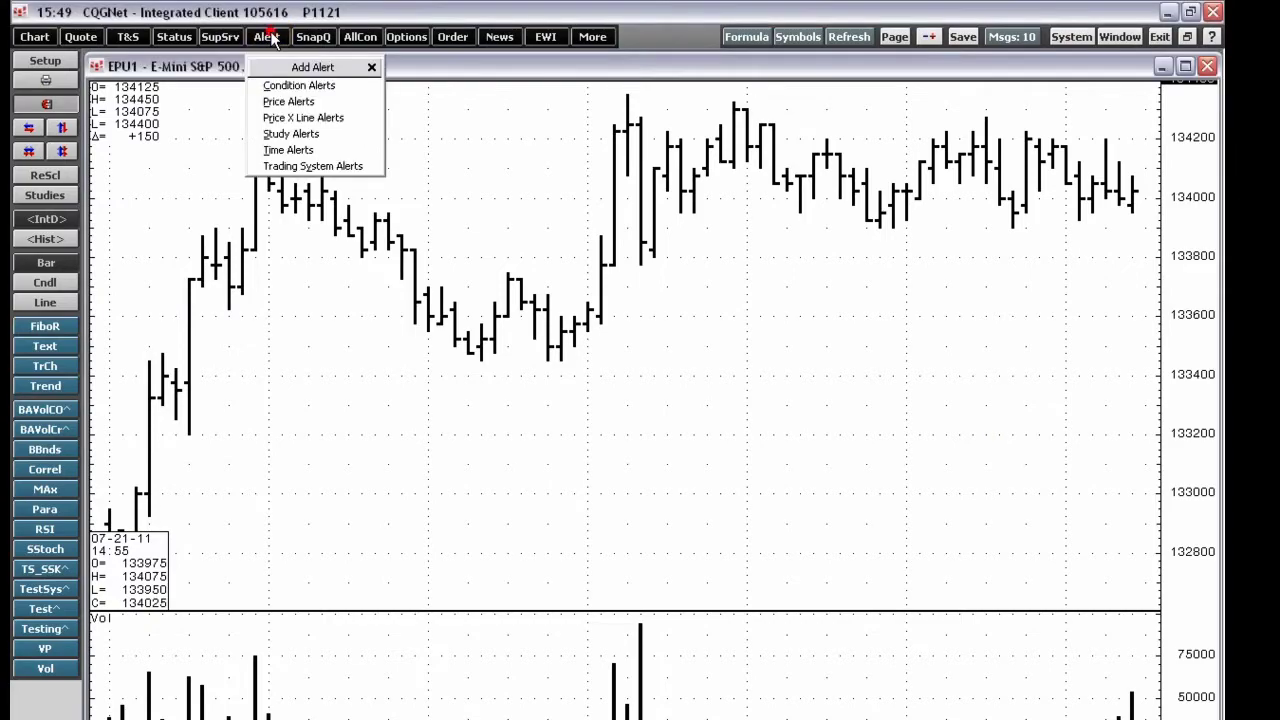
left_click(308, 147)
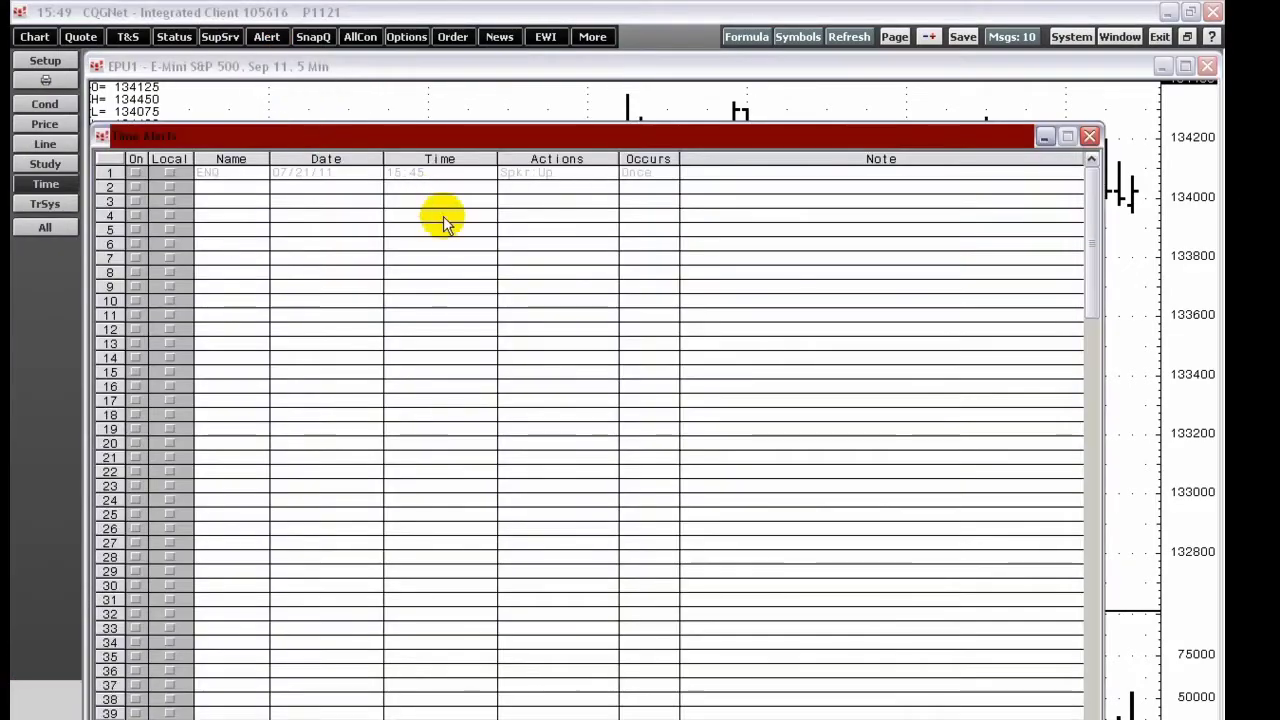
left_click(102, 135)
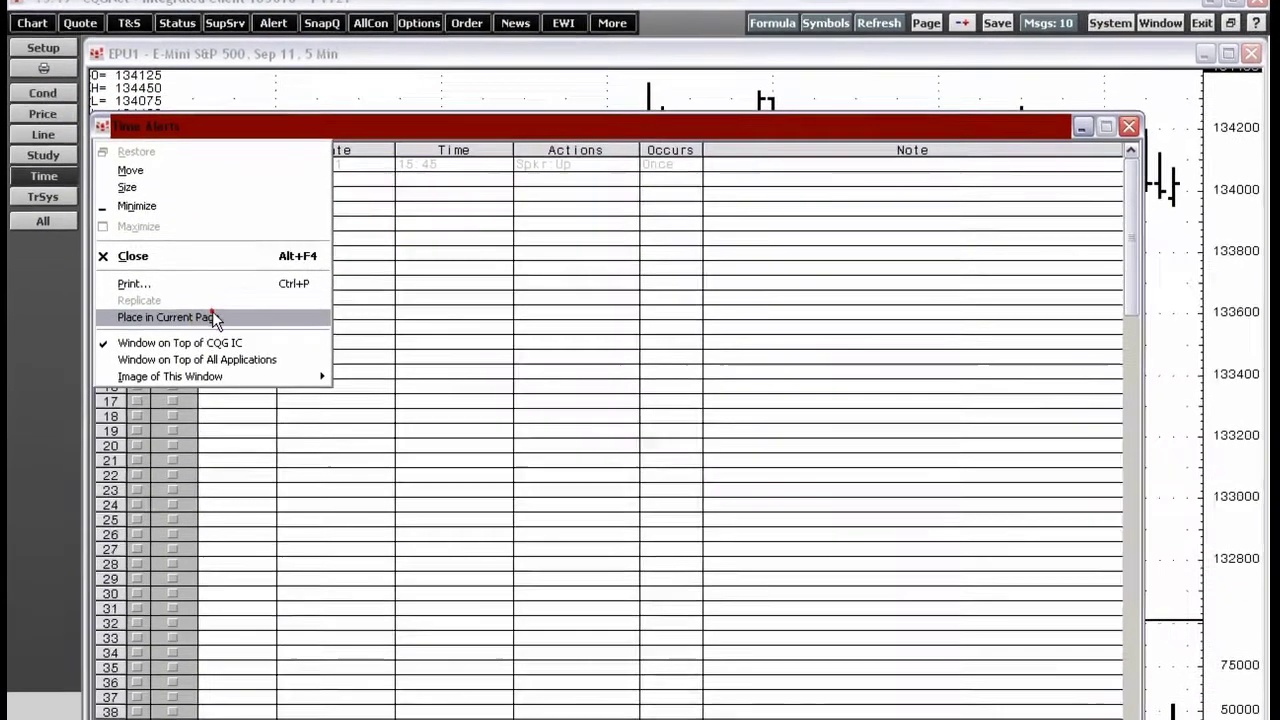
left_click(212, 320)
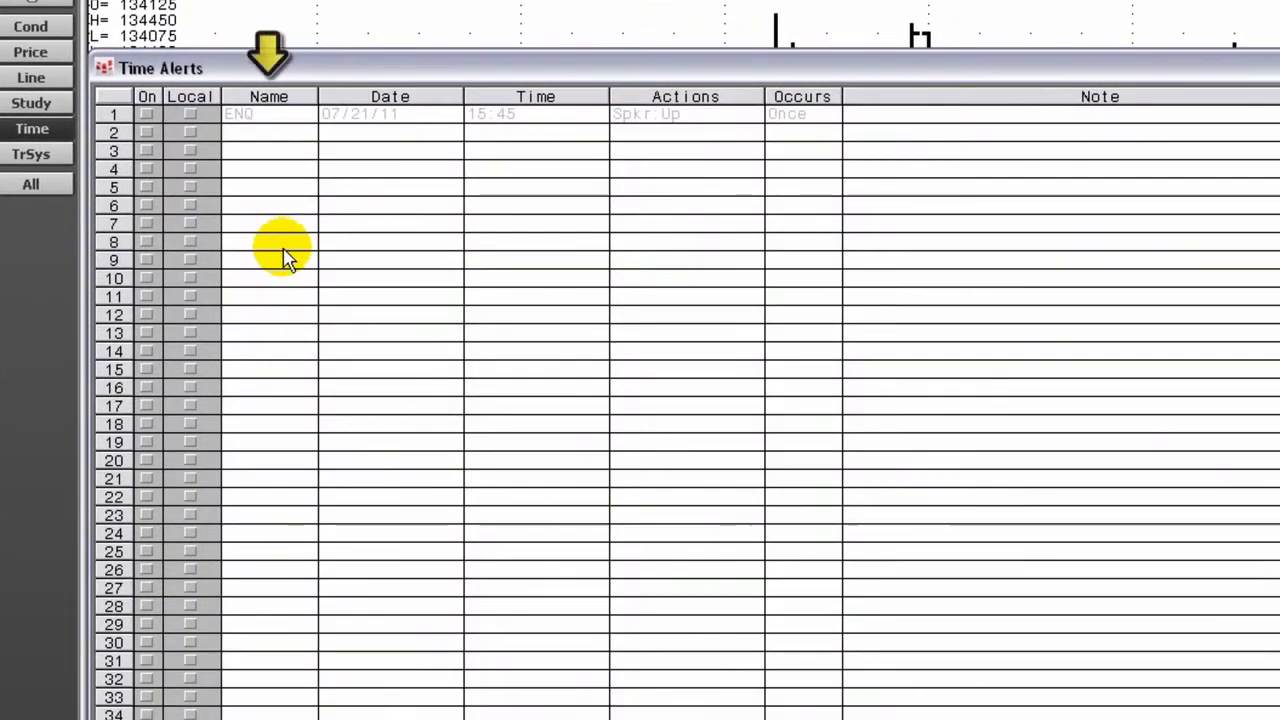
- Rename the first alert from ENQ to TYA
left_click(270, 118)
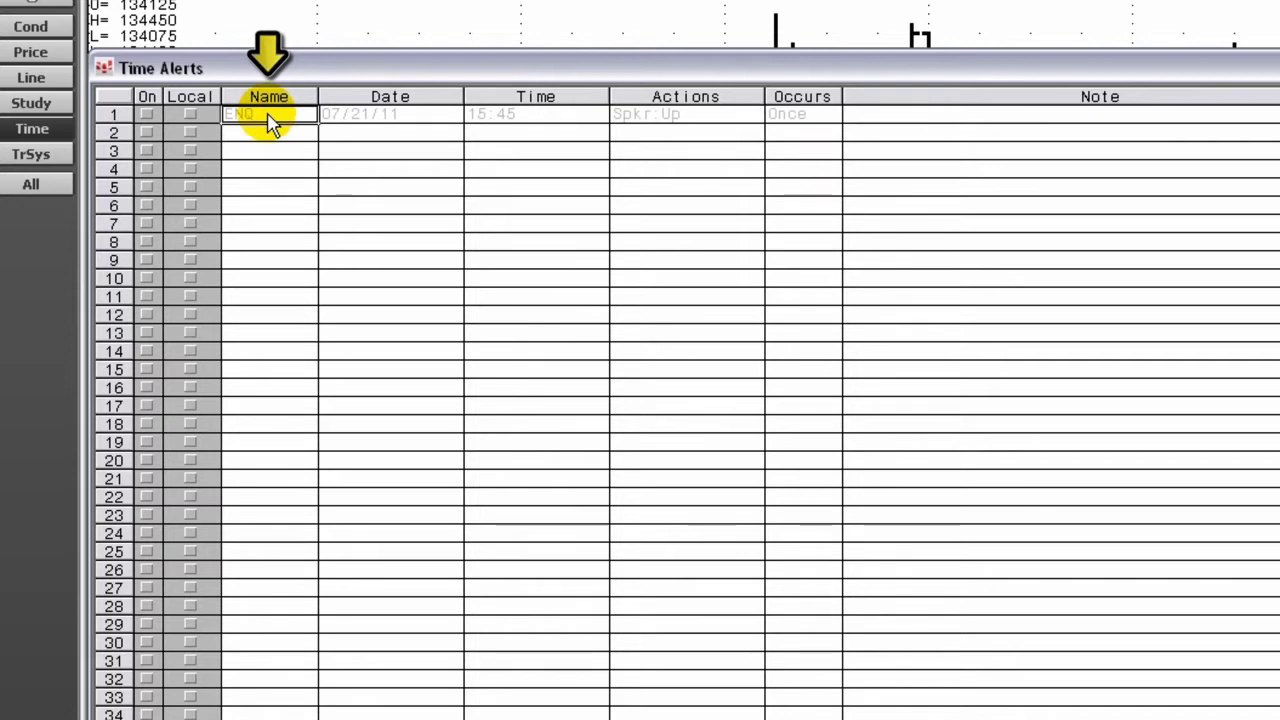
left_click(270, 118)
type("ty")
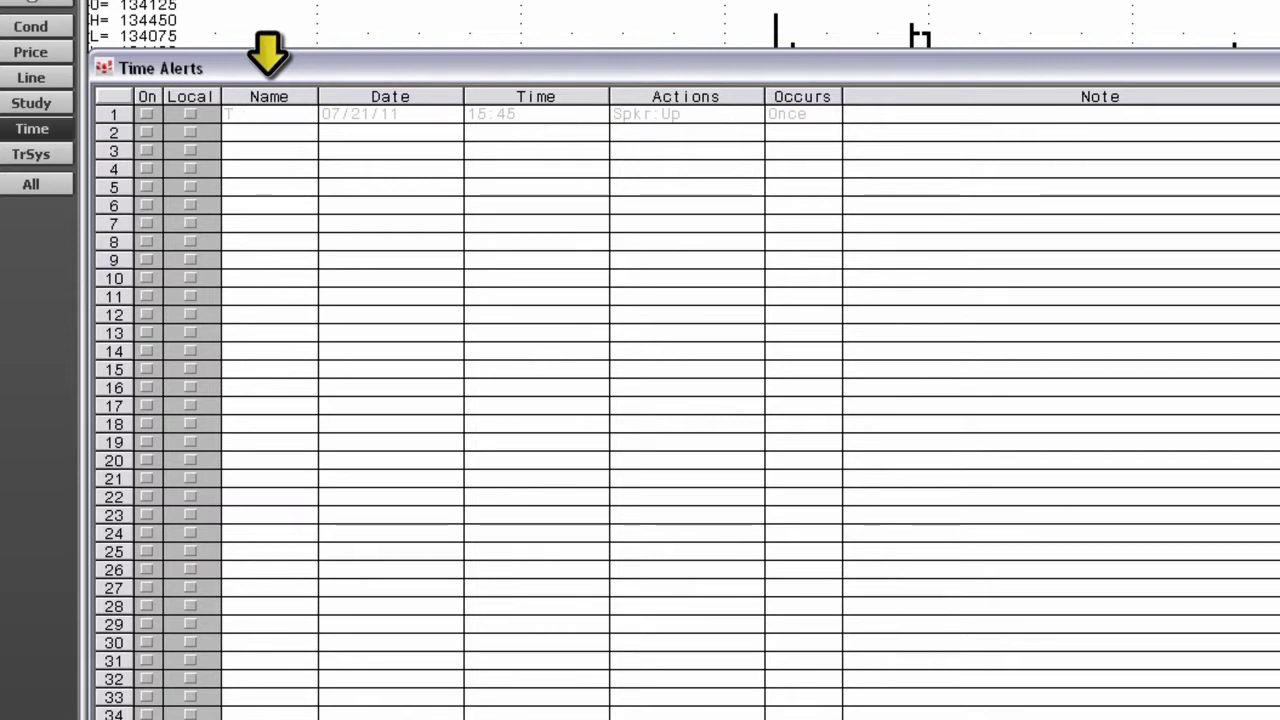
left_click(268, 118)
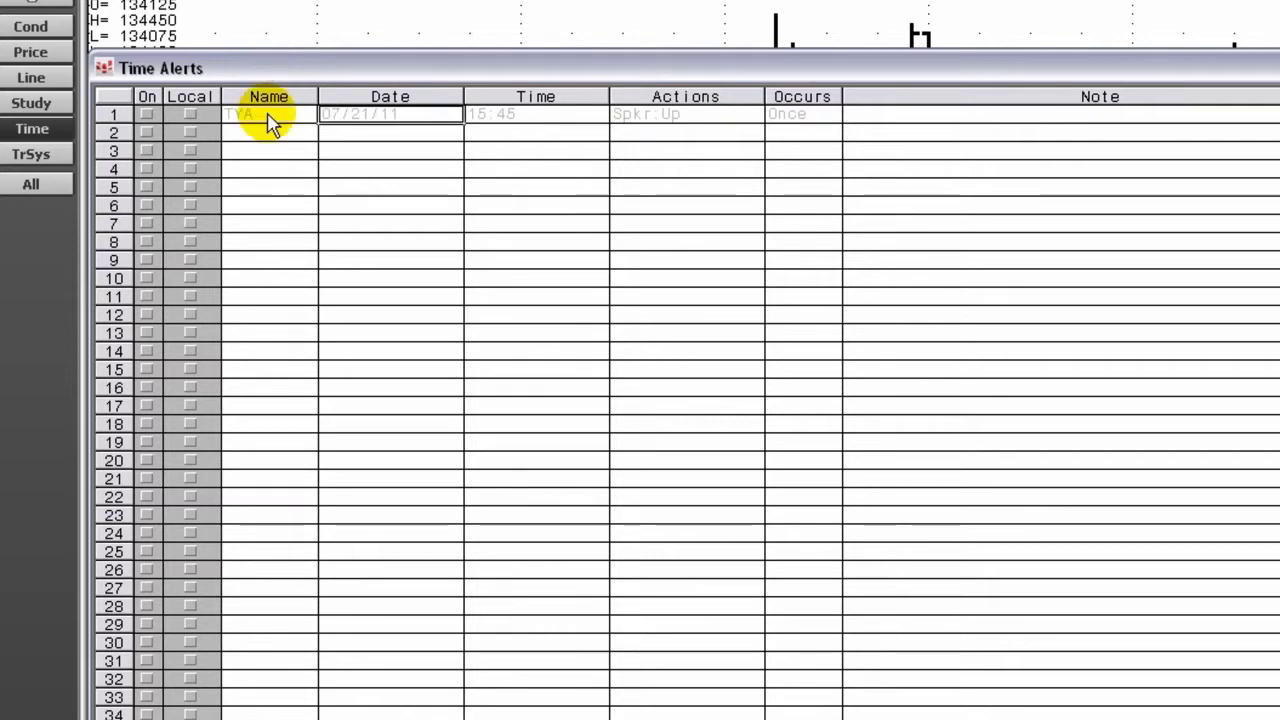
- Switch on alert TYA, set its trigger to 07/21/11 15:53, and mark it Local
left_click(147, 115)
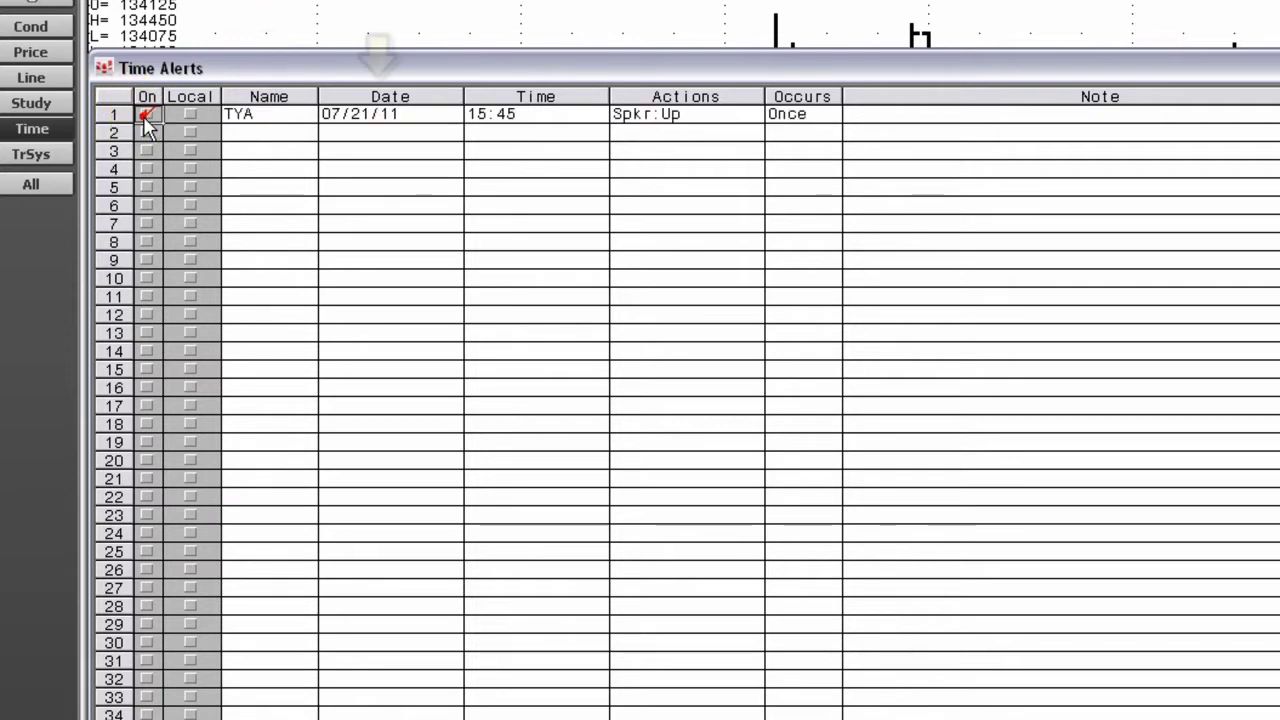
left_click(380, 118)
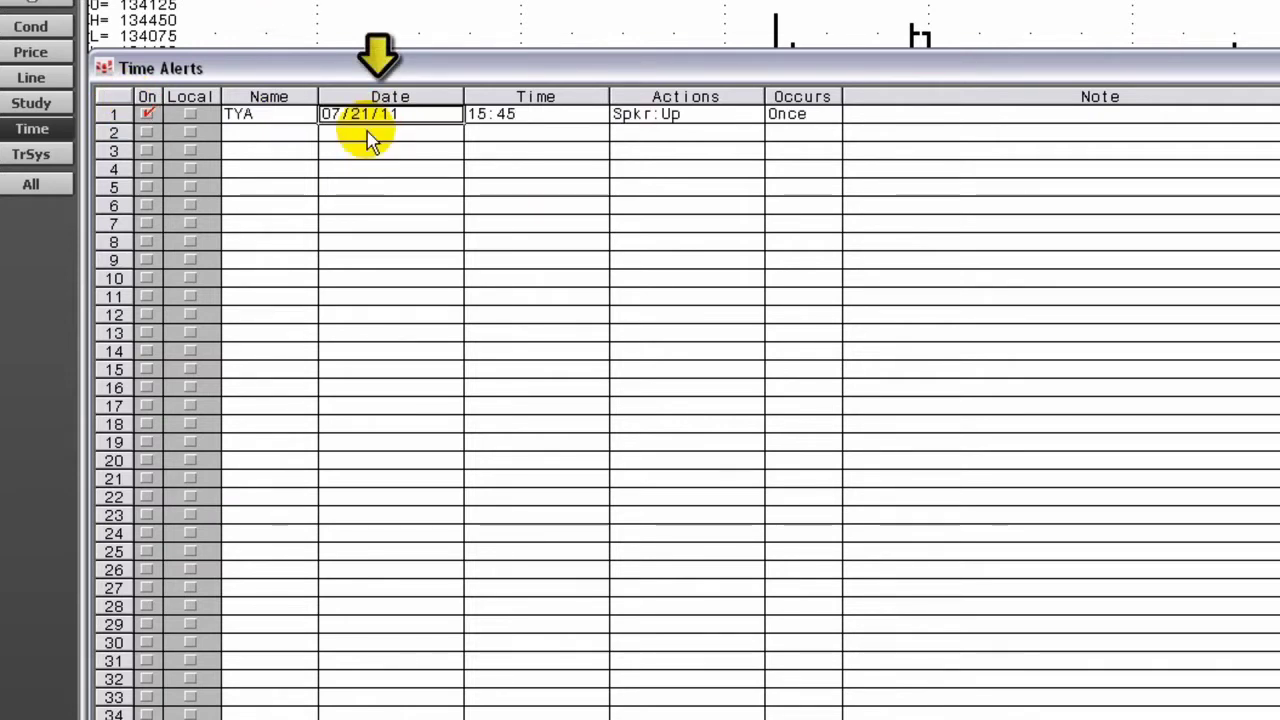
left_click(508, 115)
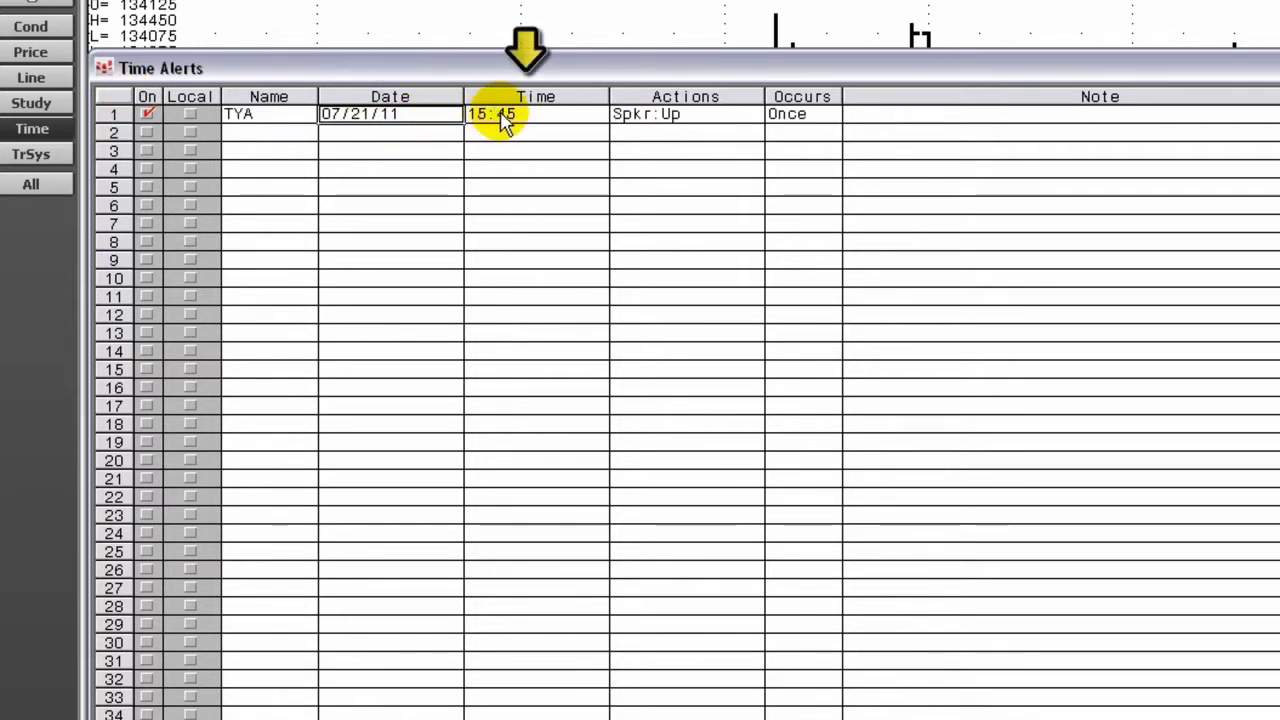
left_click(514, 118)
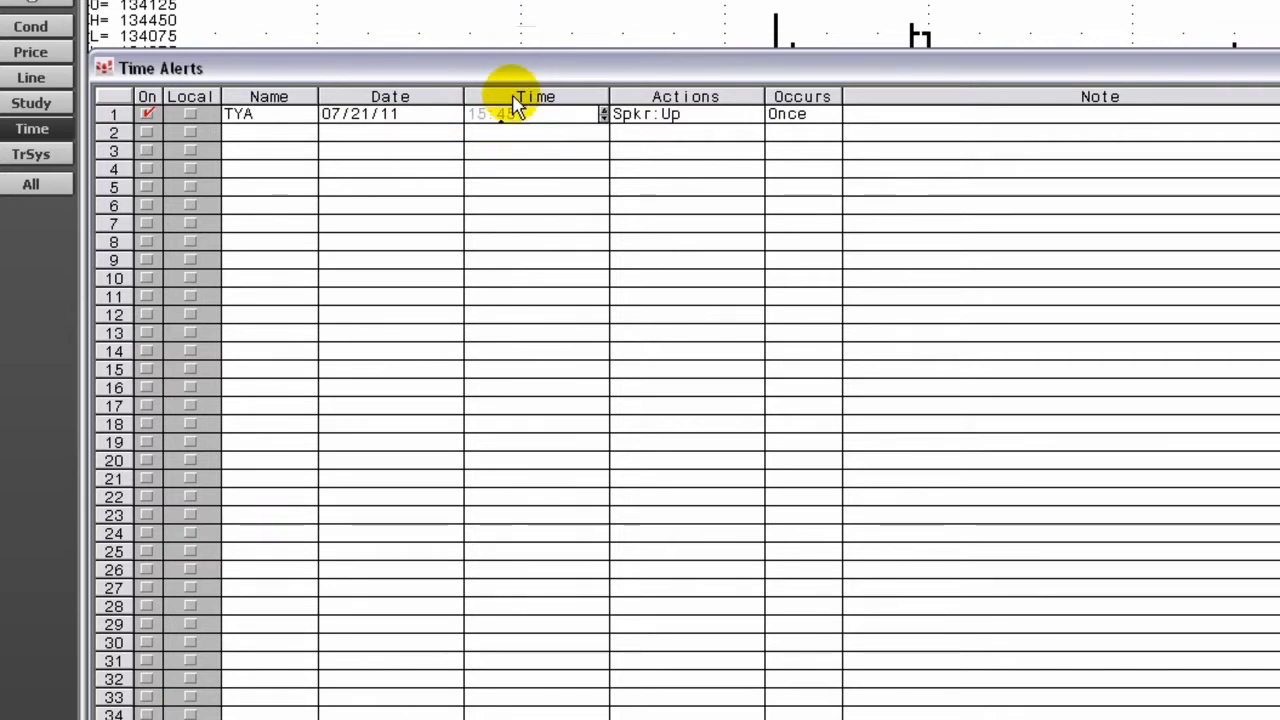
type("55")
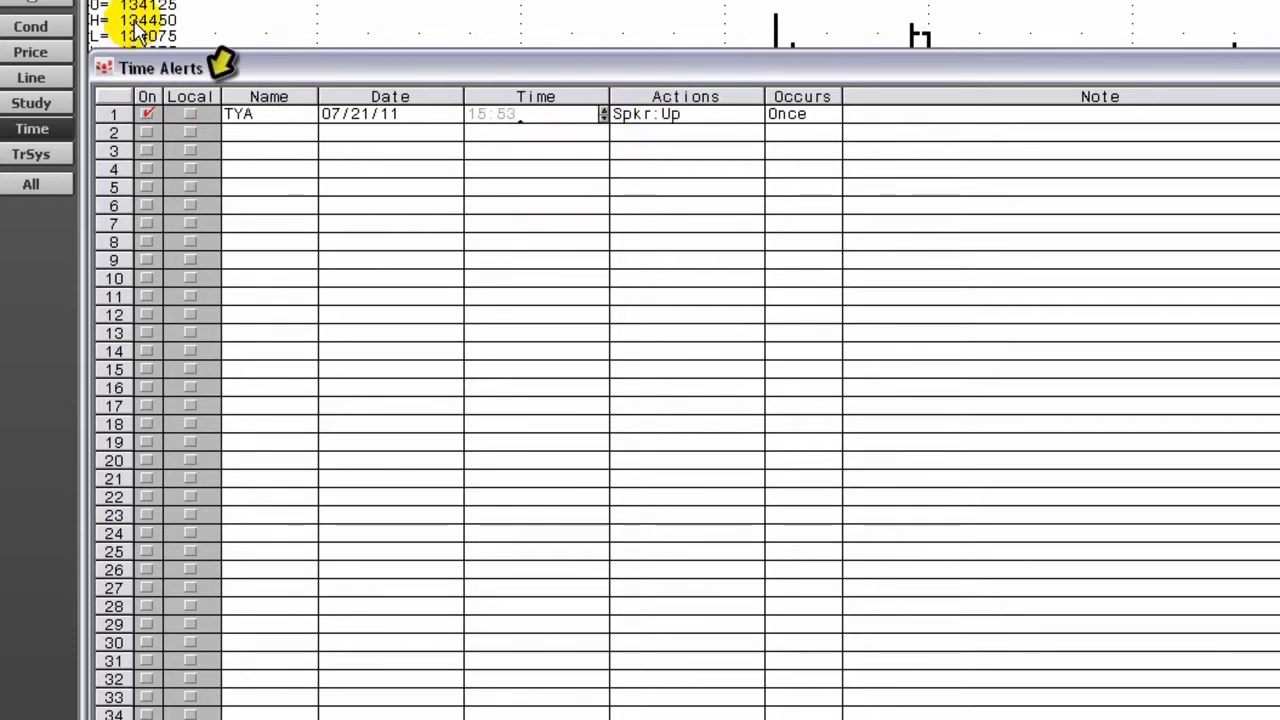
left_click(193, 116)
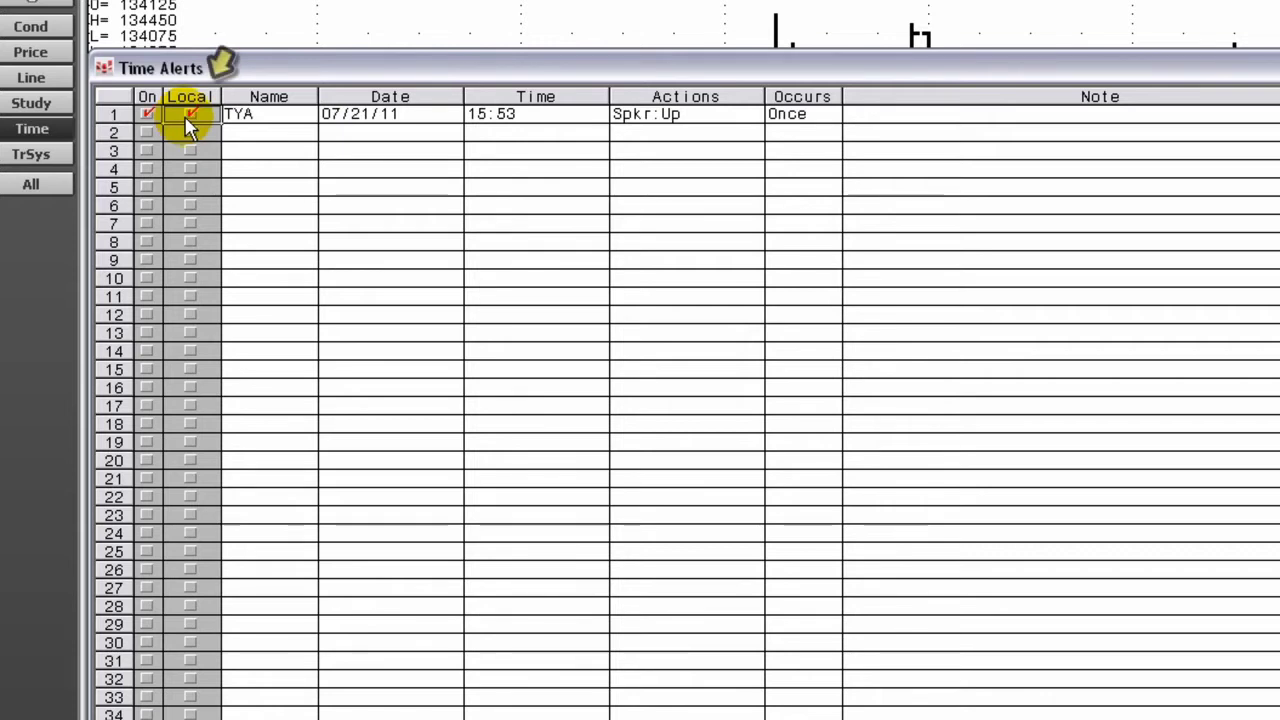
- Clear TYA's Local option, open the 15:53 alert's Actions setup, and enable the first order row
left_click(187, 113)
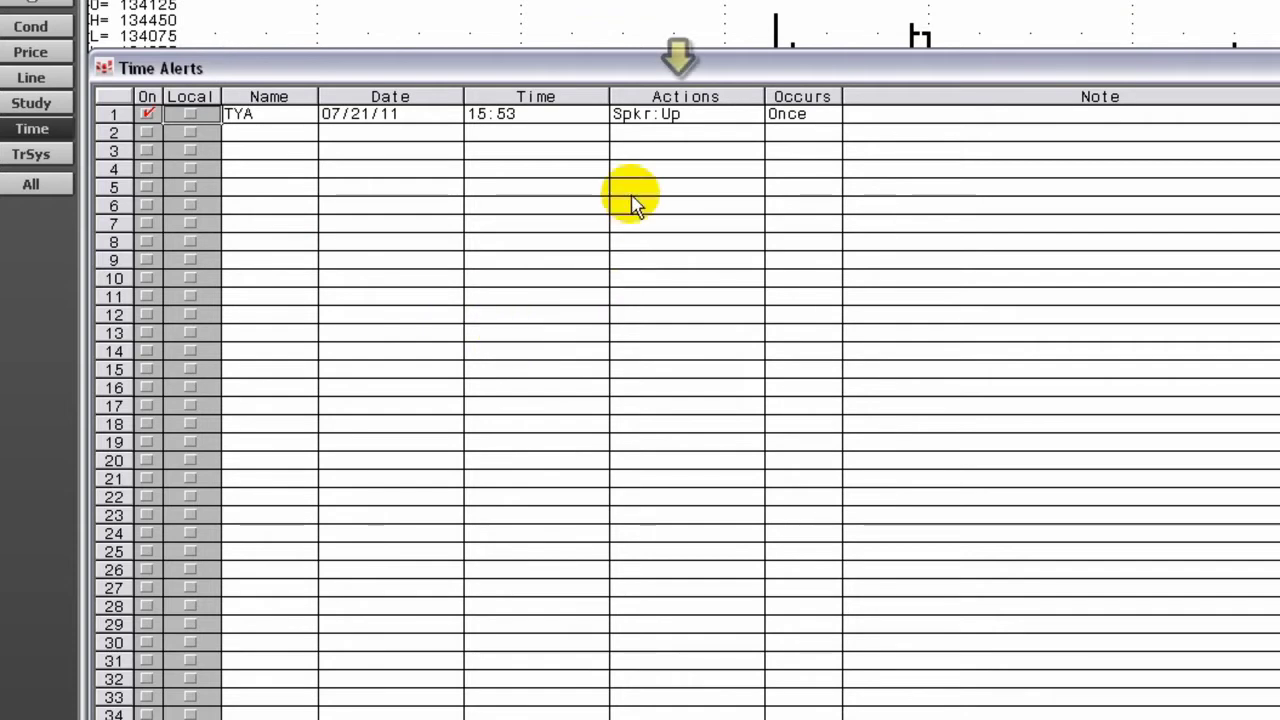
left_click(664, 115)
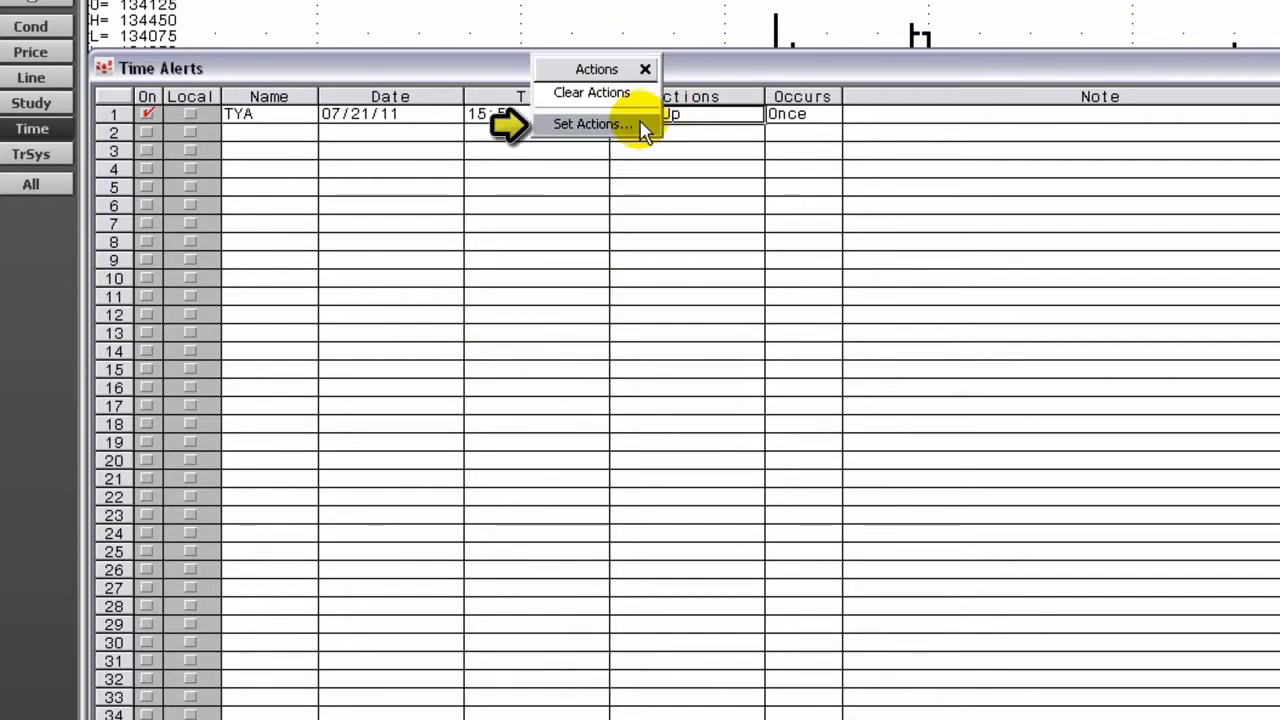
left_click(640, 126)
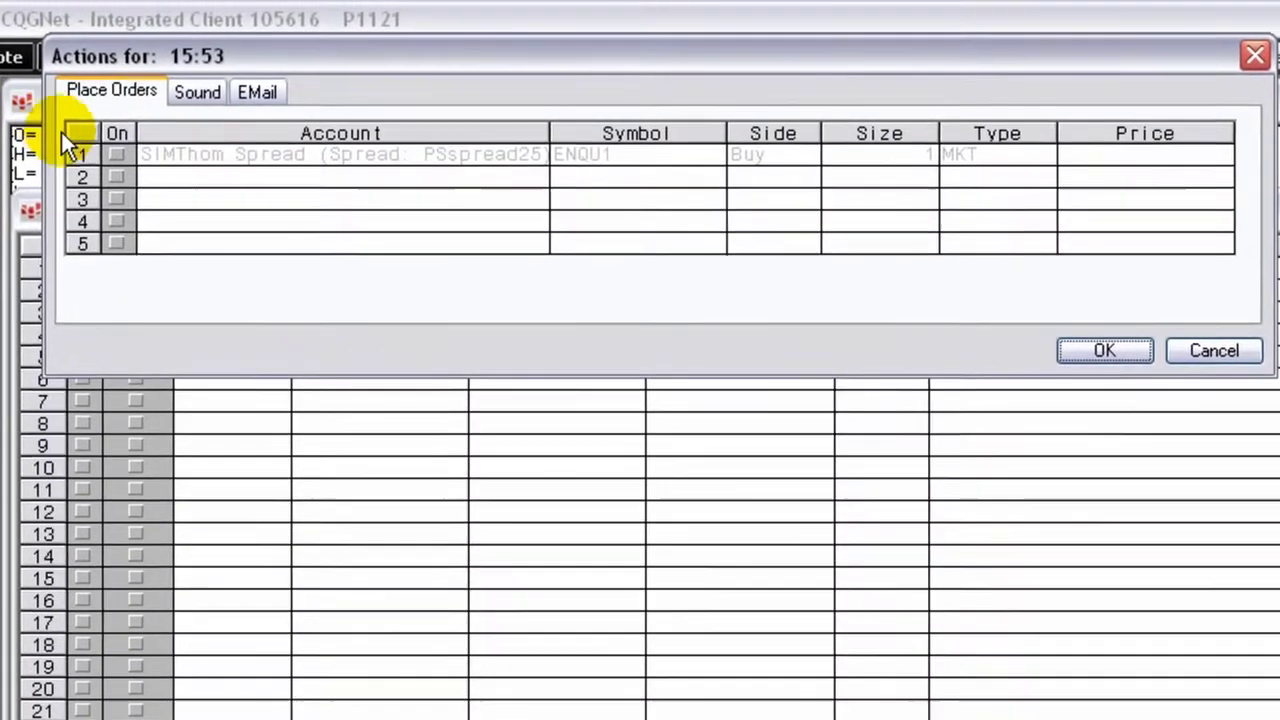
left_click(115, 155)
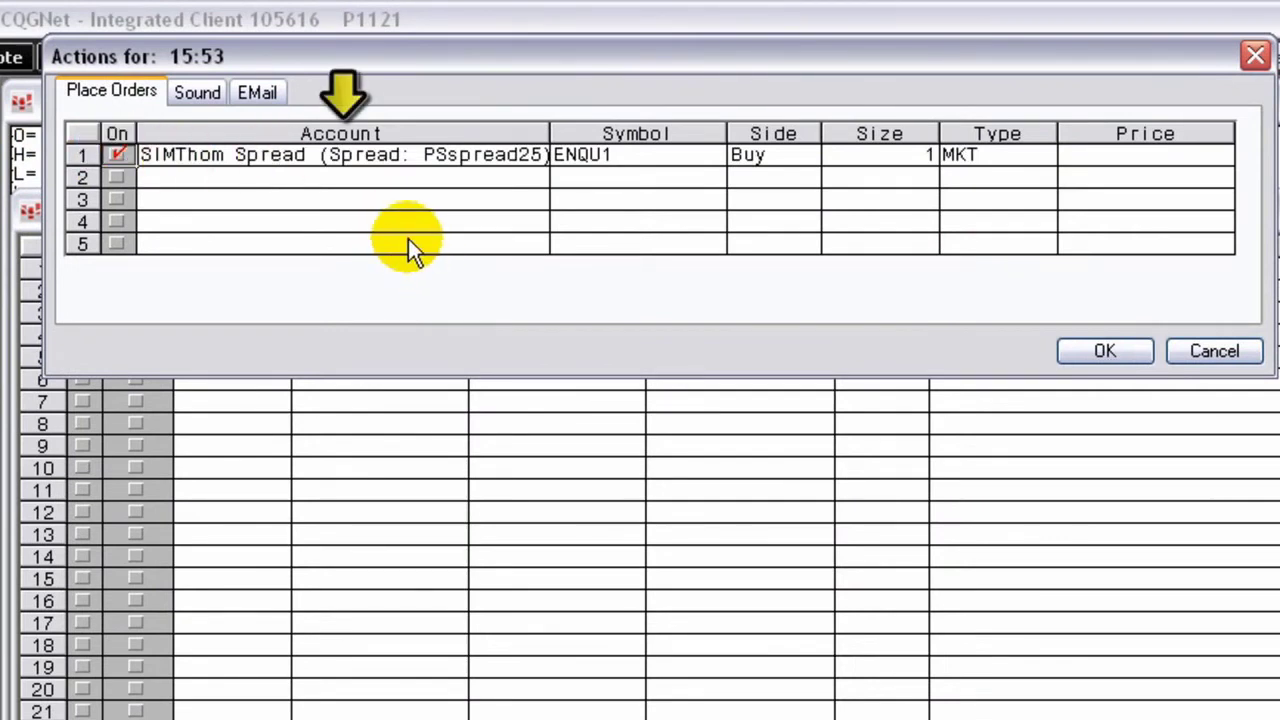
left_click(473, 159)
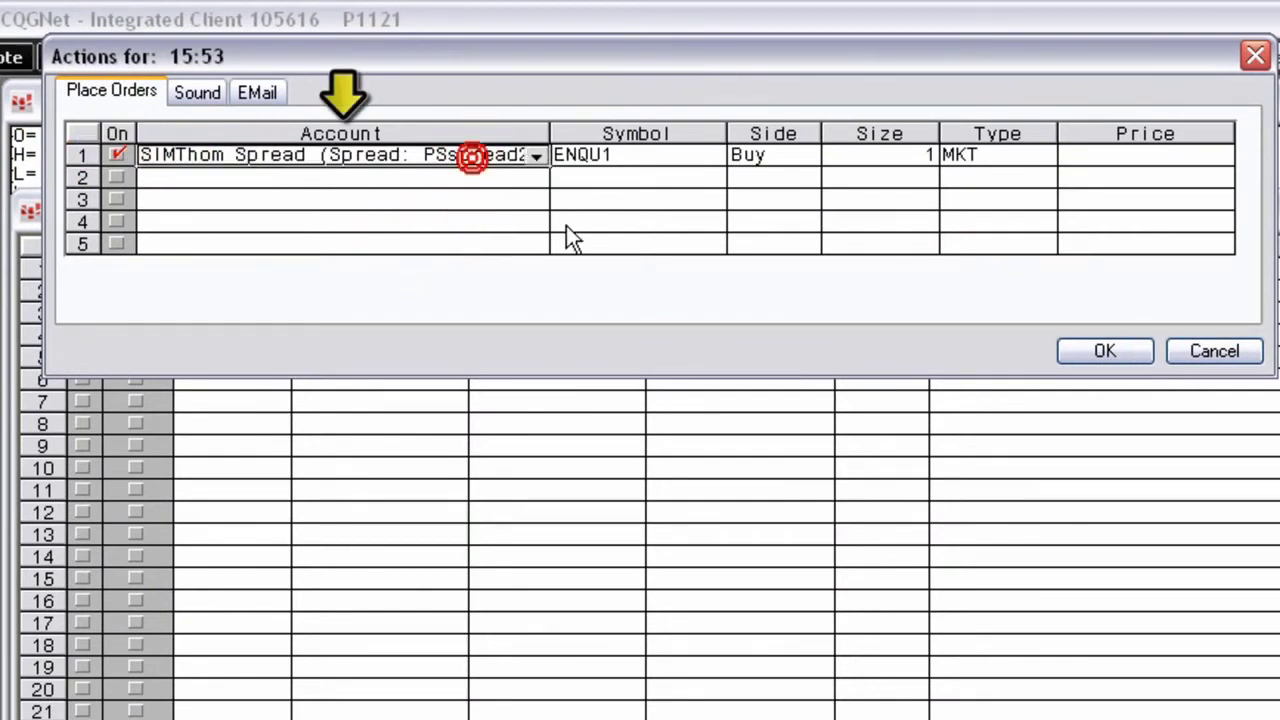
- Set the order to a market Buy of 1 TYAU1 and toggle the row's On state
left_click(585, 157)
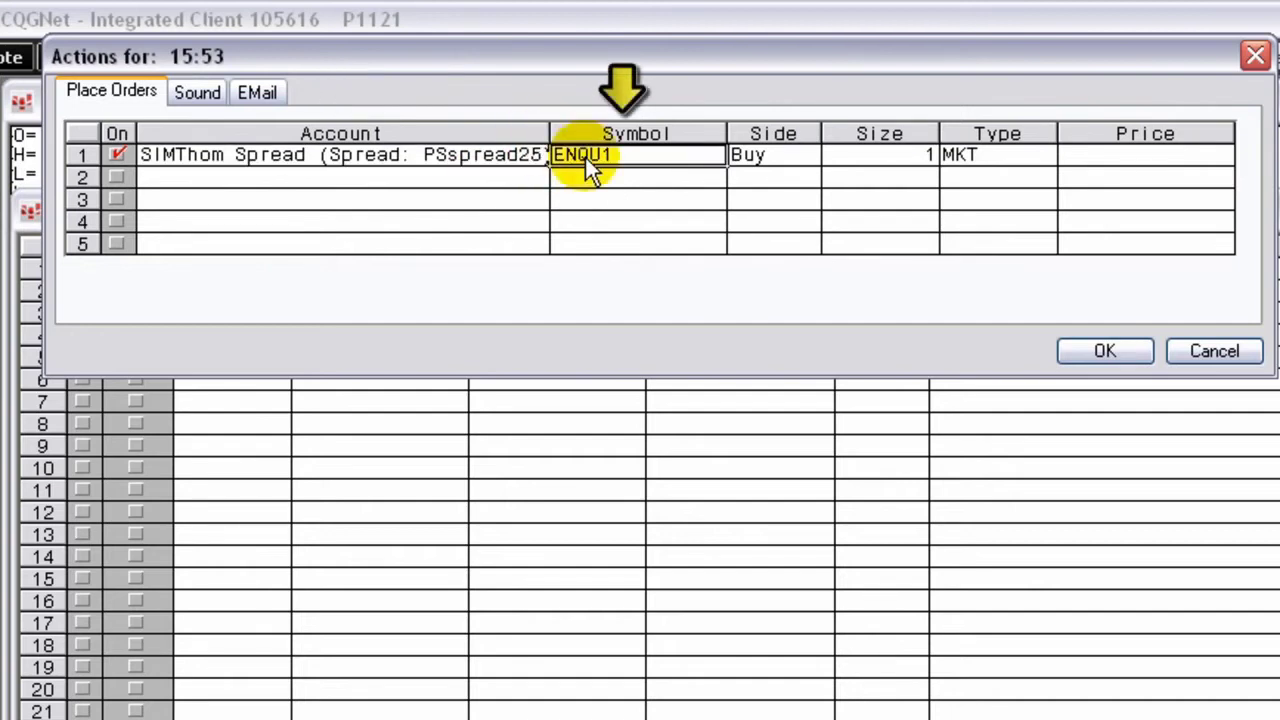
type("TYA")
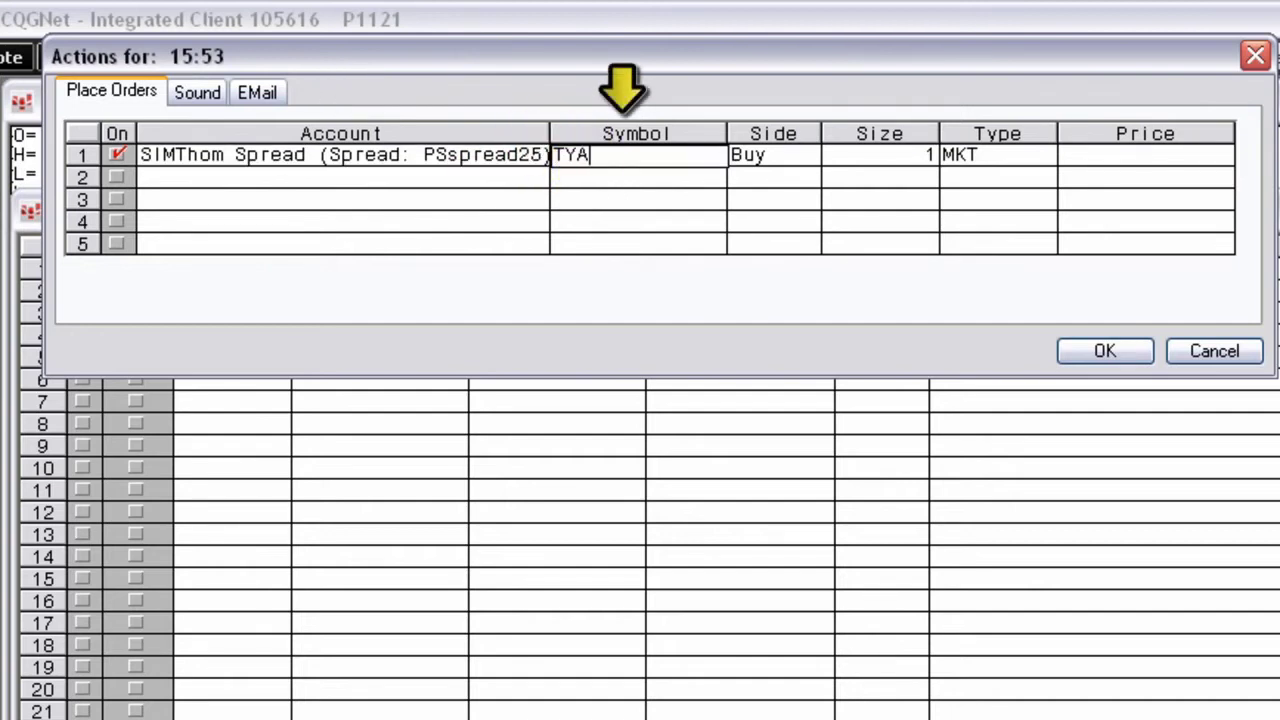
left_click(777, 168)
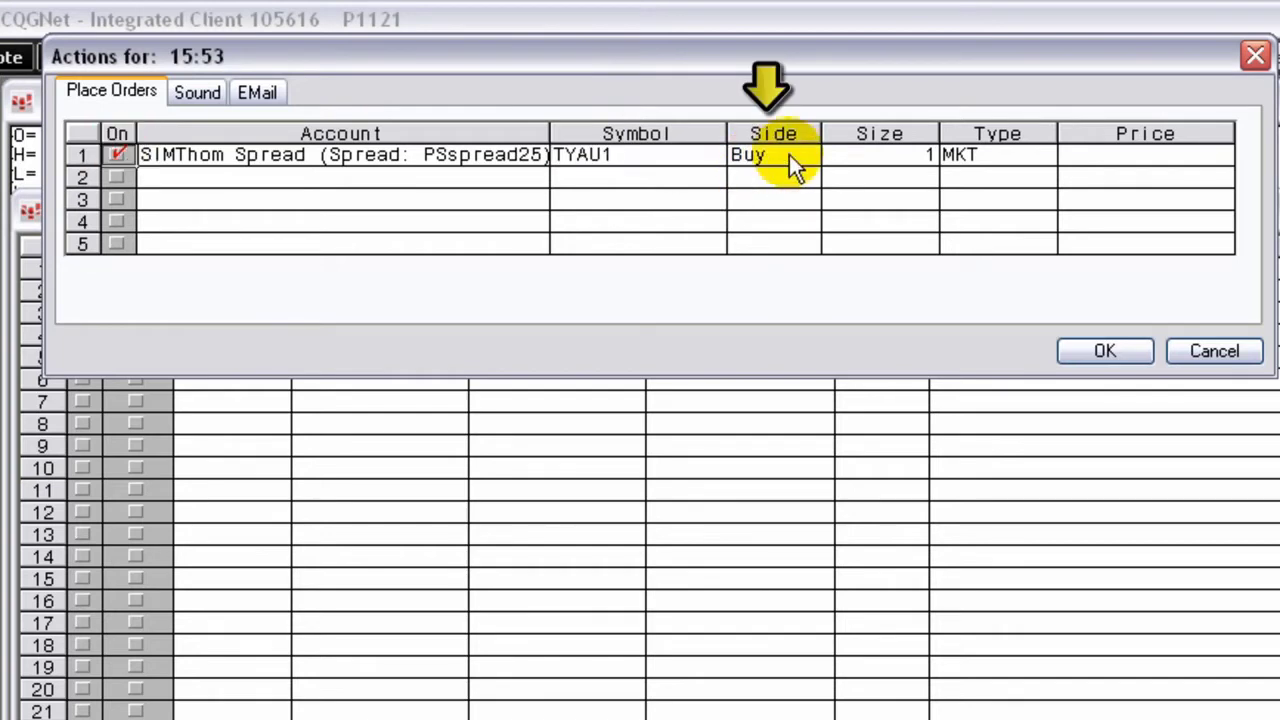
left_click(799, 155)
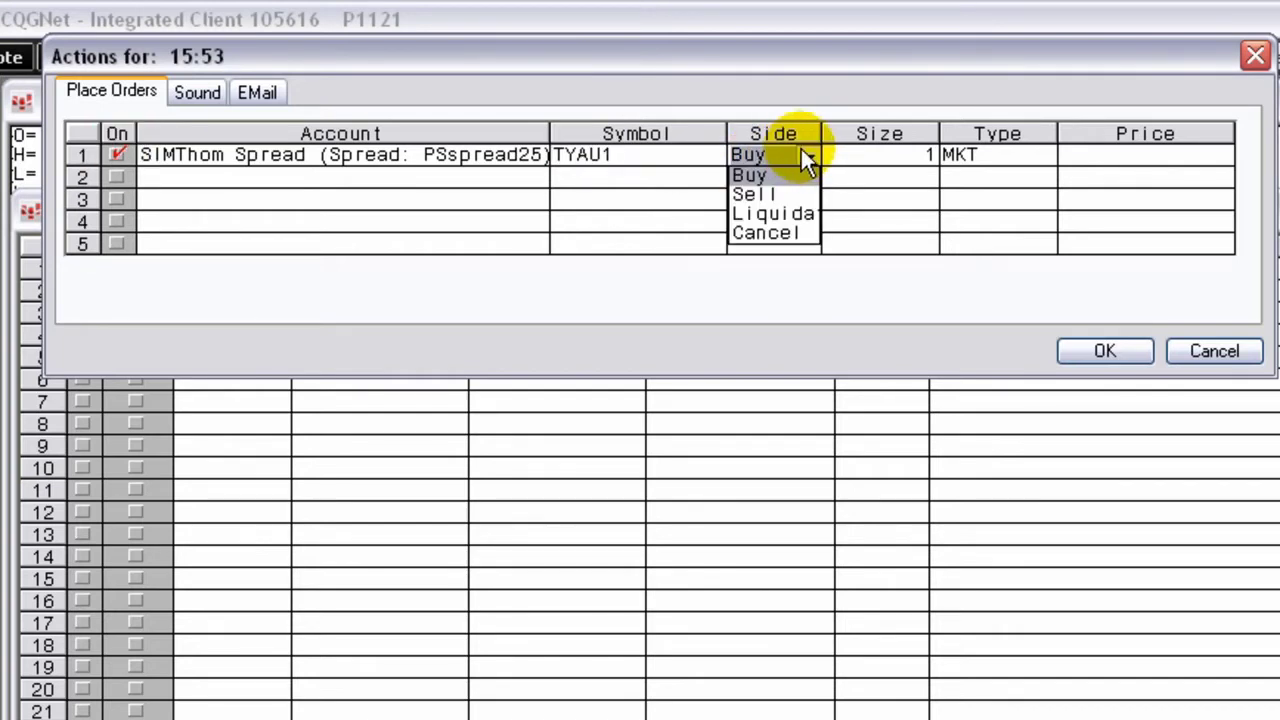
left_click(858, 155)
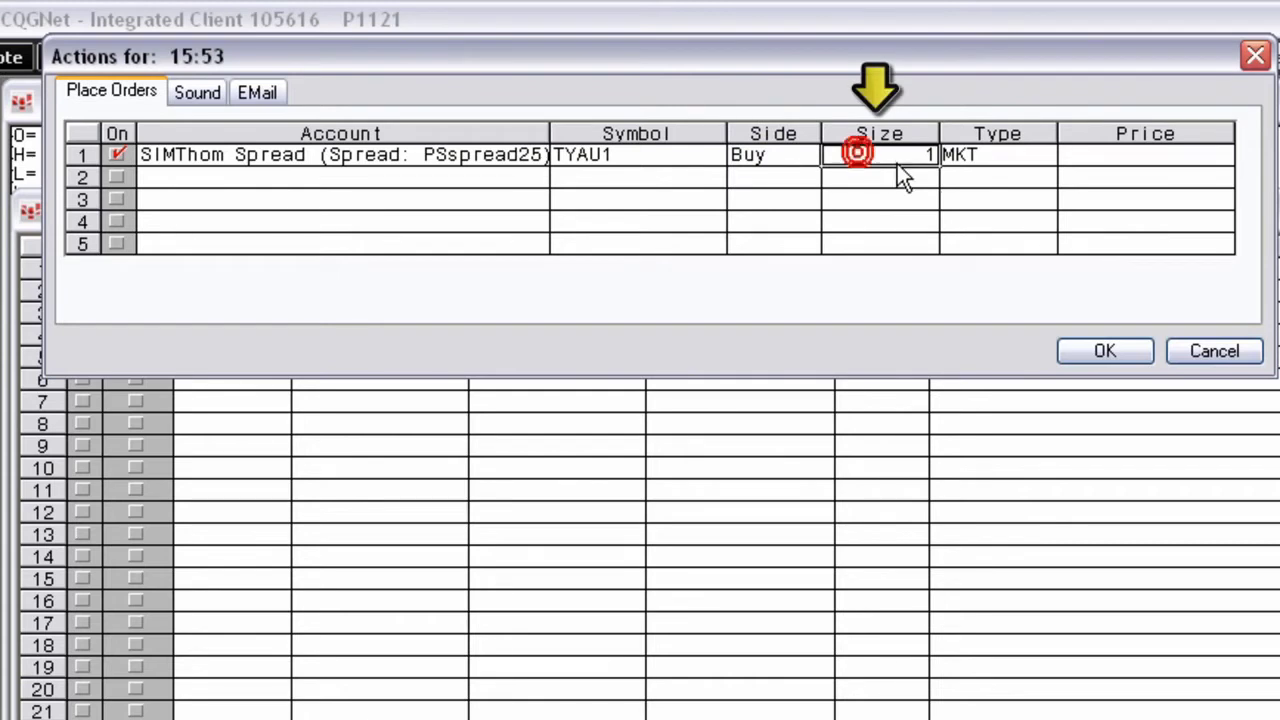
left_click(1038, 156)
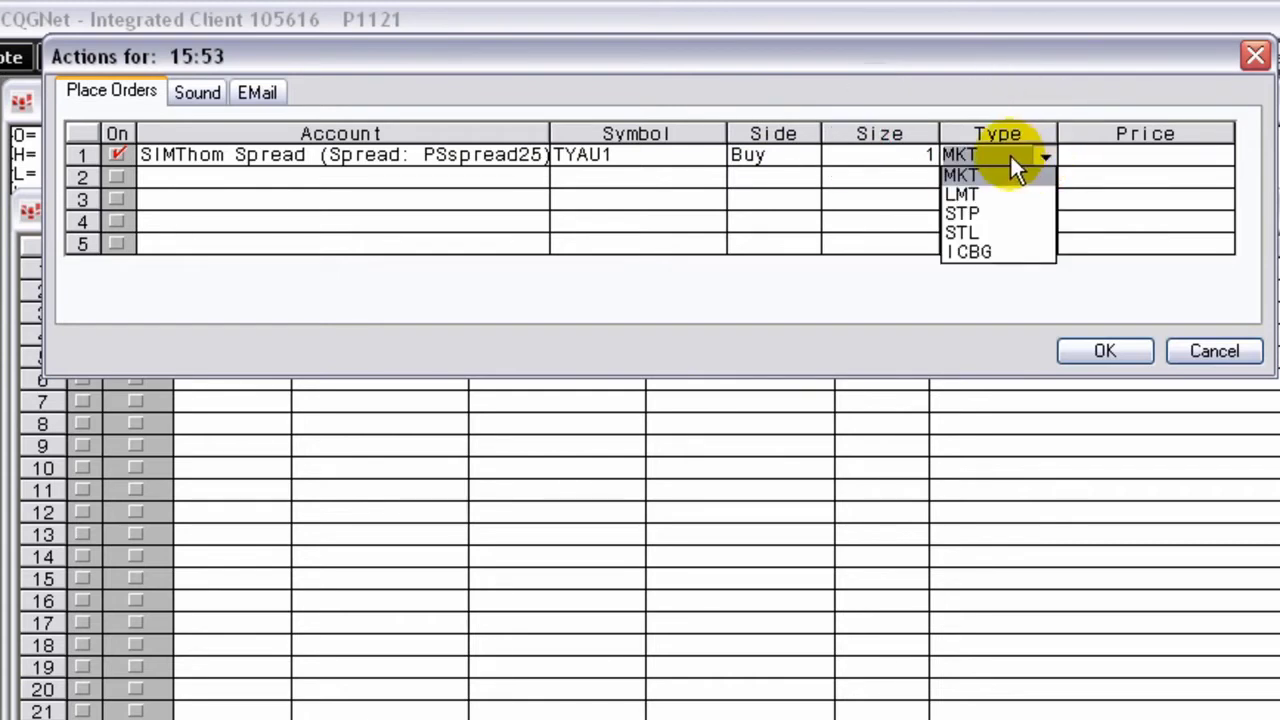
left_click(1008, 153)
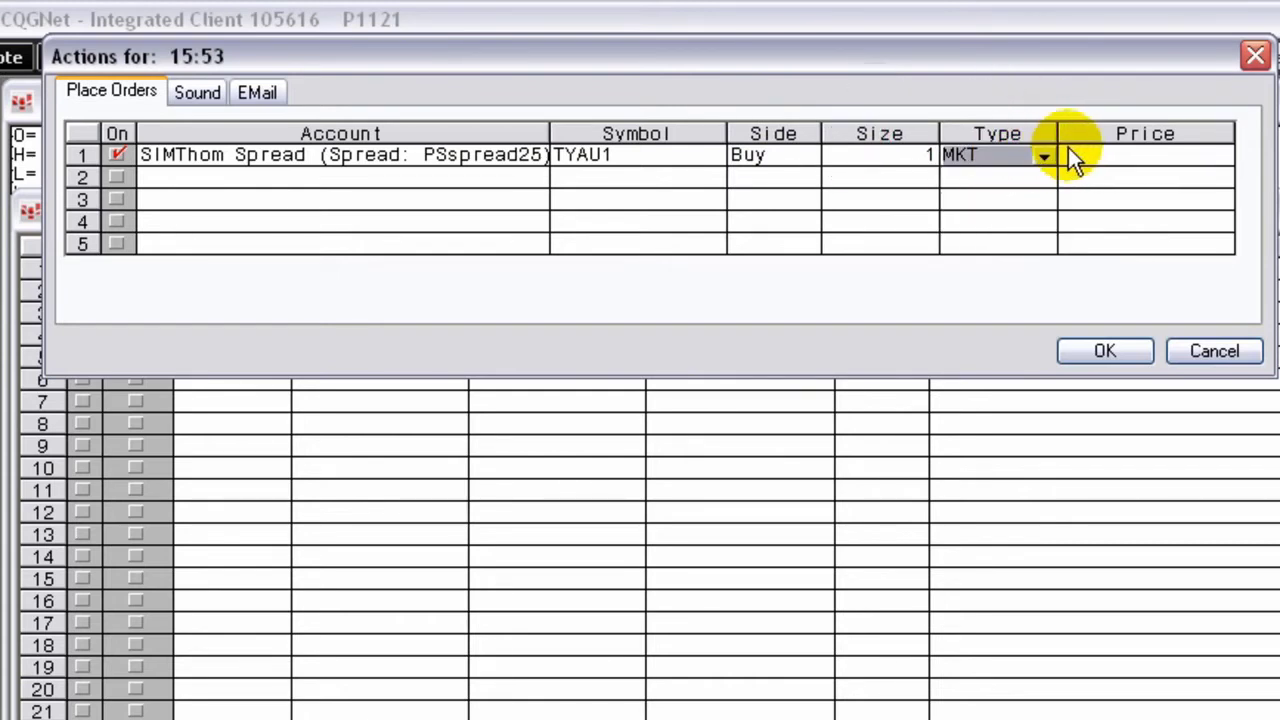
left_click(116, 154)
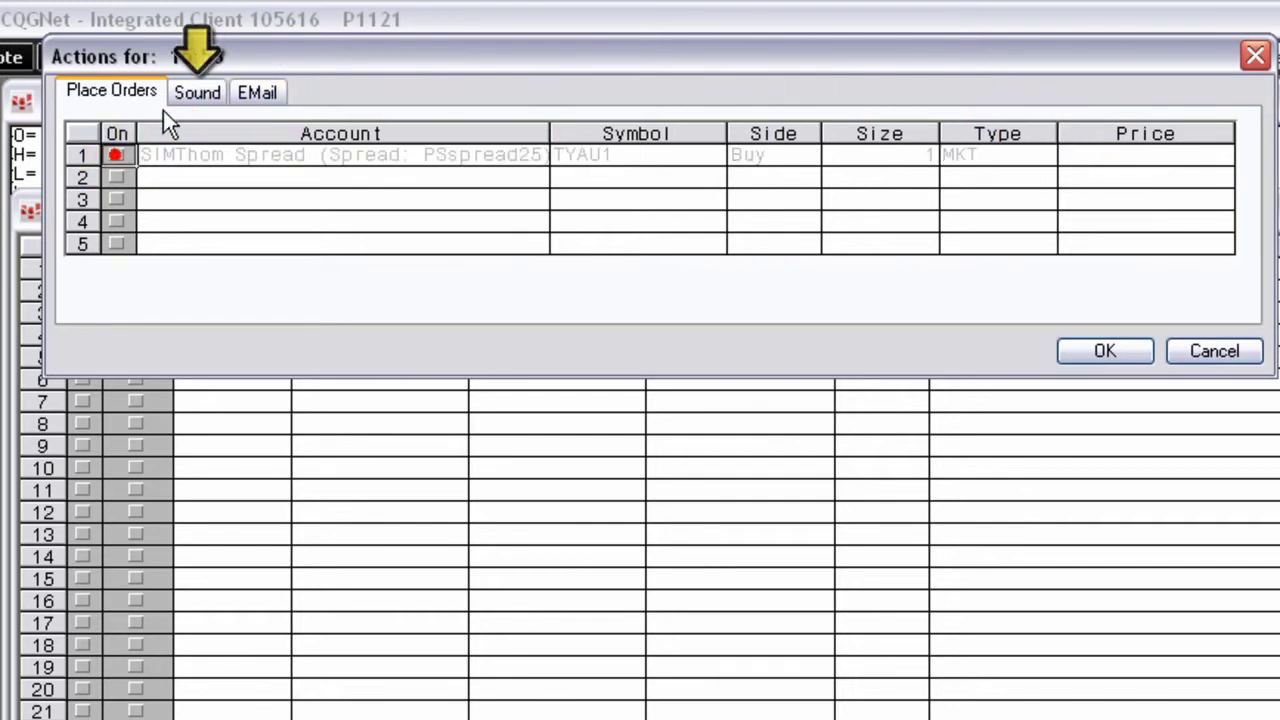
- Set the alert sound to Up on the speaker with the stop-sounding limit left off
left_click(186, 95)
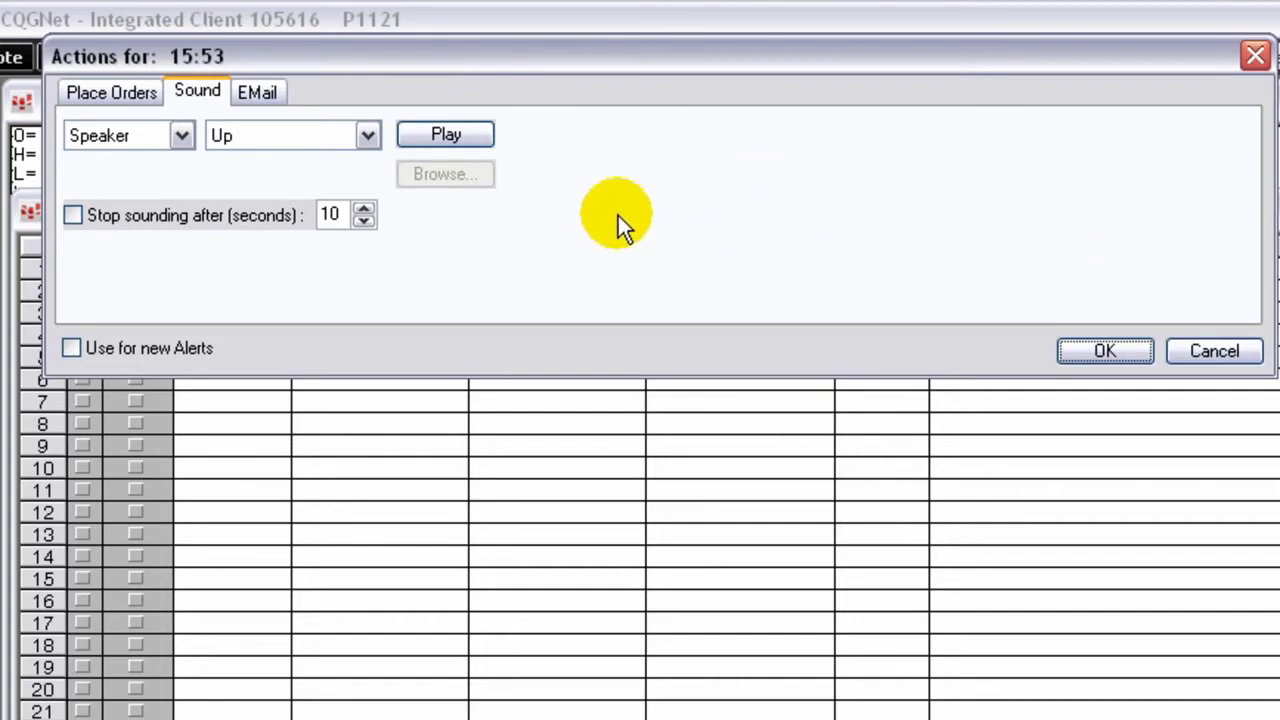
left_click(367, 134)
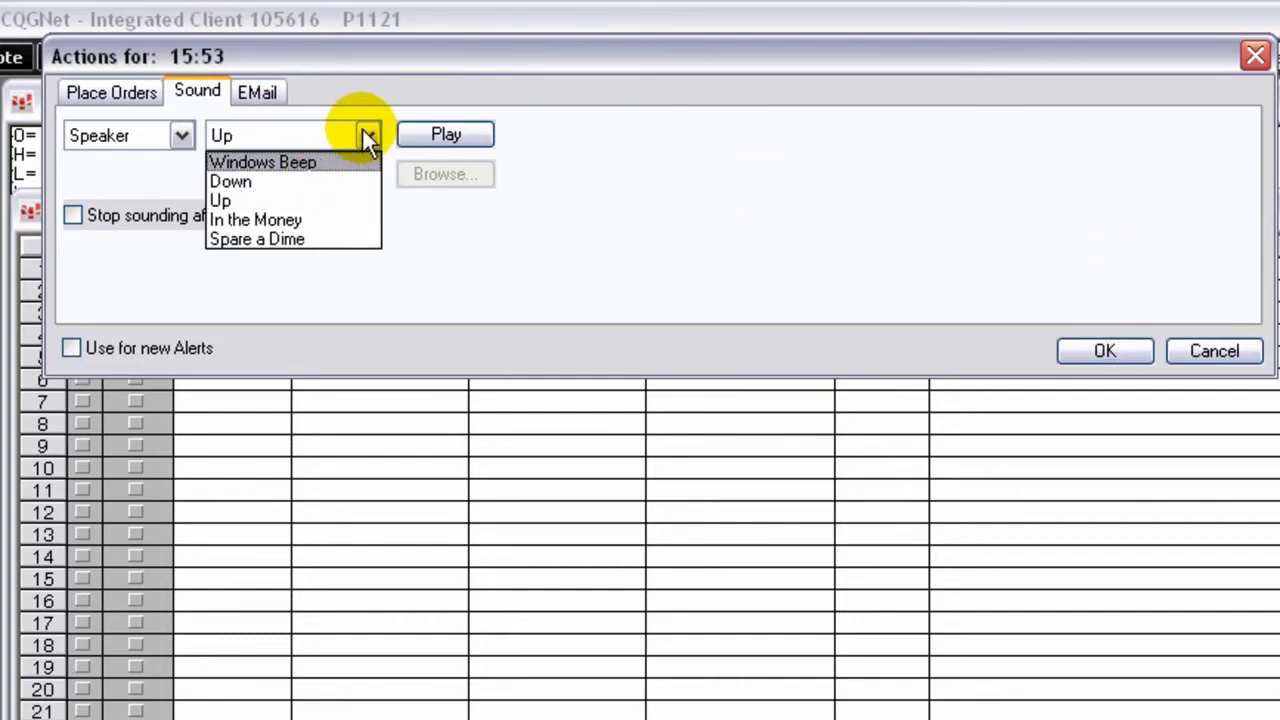
left_click(366, 134)
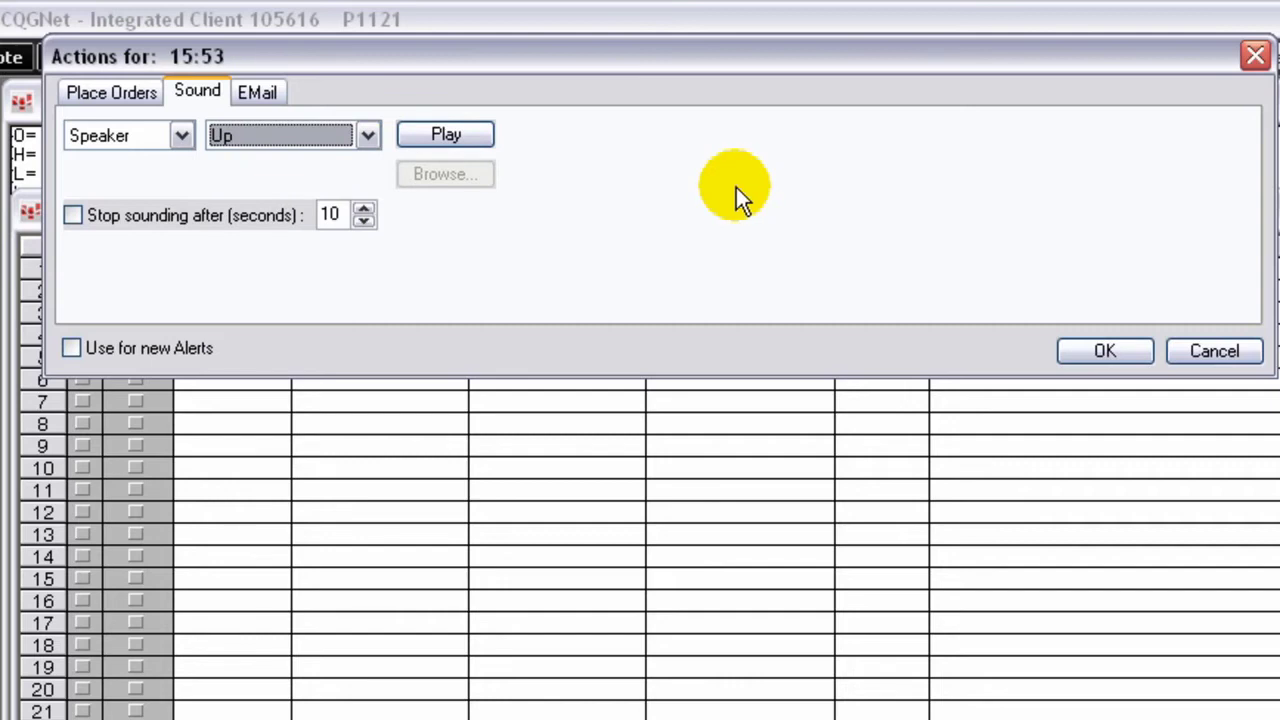
left_click(73, 216)
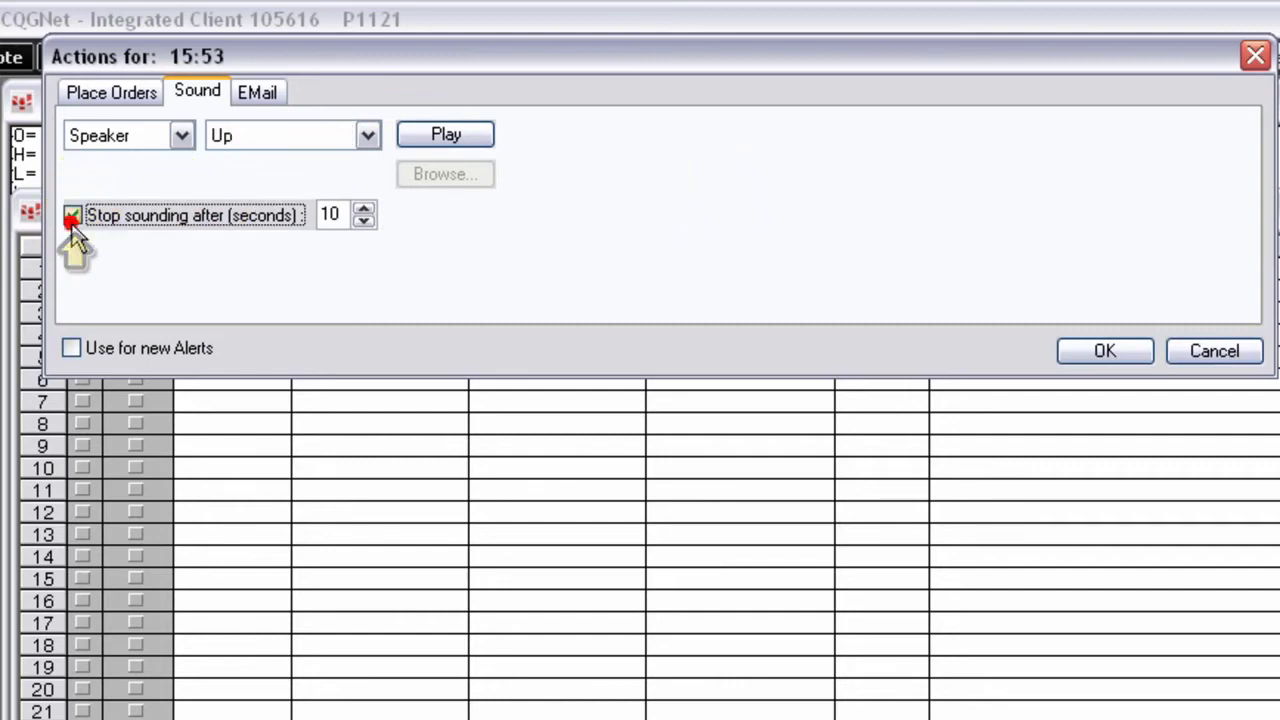
left_click(73, 216)
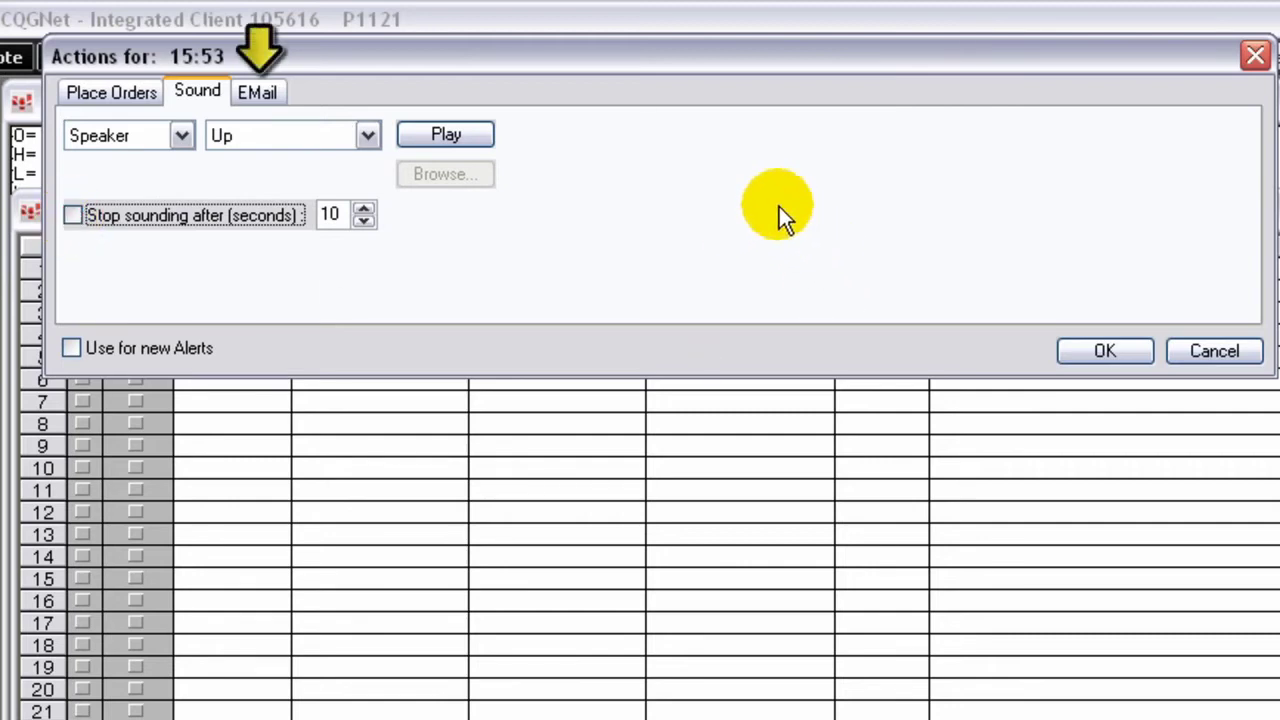
- Leave Send EMail unchecked in the alert's e-mail settings
left_click(255, 92)
left_click(73, 136)
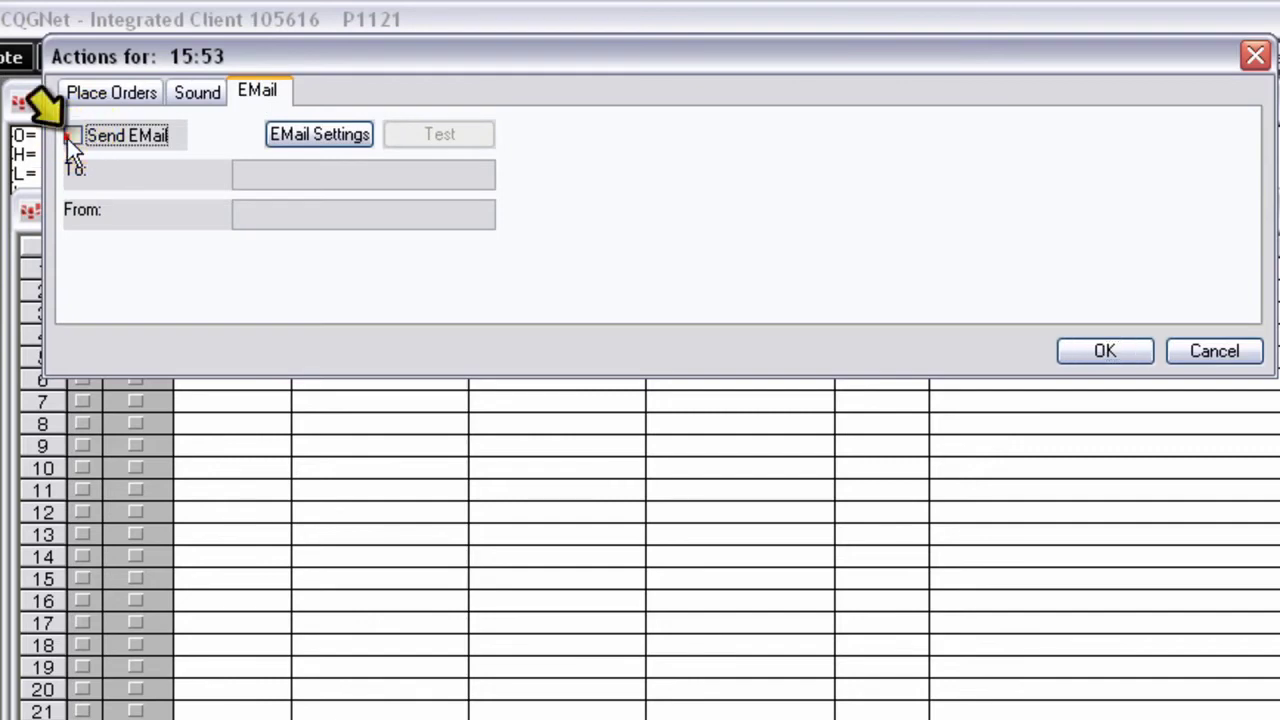
left_click(70, 135)
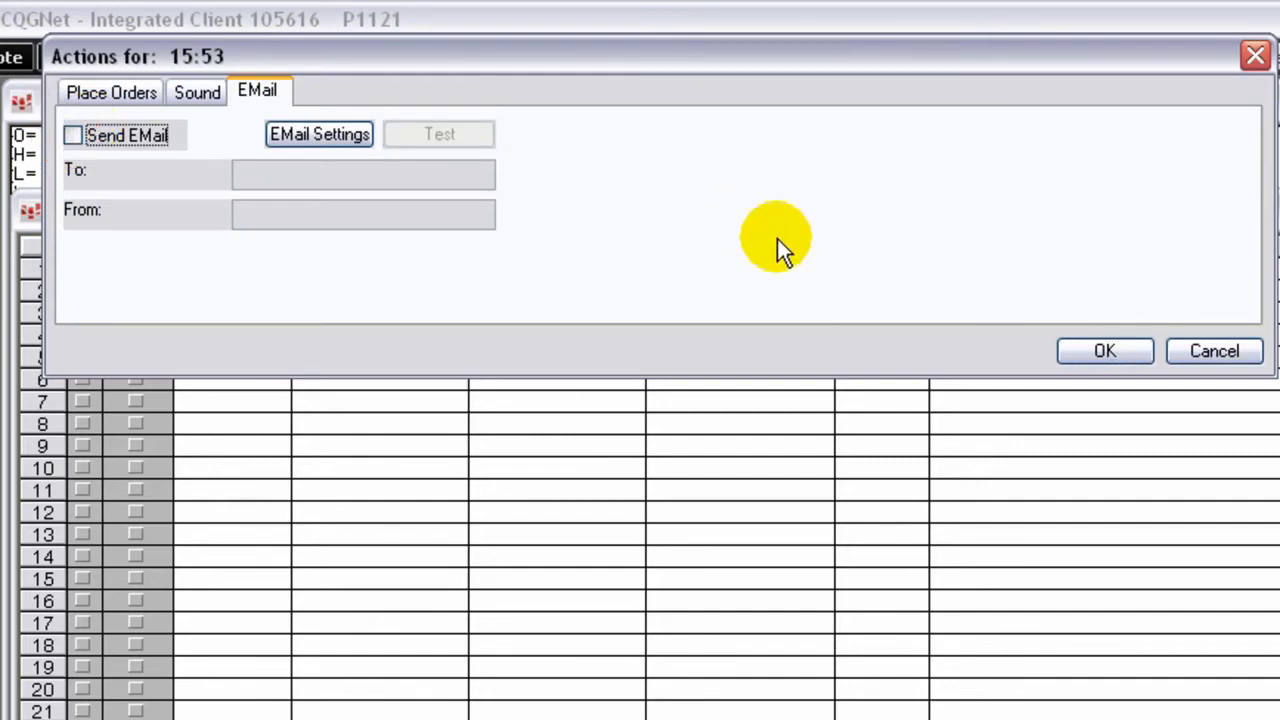
- Confirm the actions, set TYA to occur Once, switch it on, and close the Time Alerts list
left_click(1096, 351)
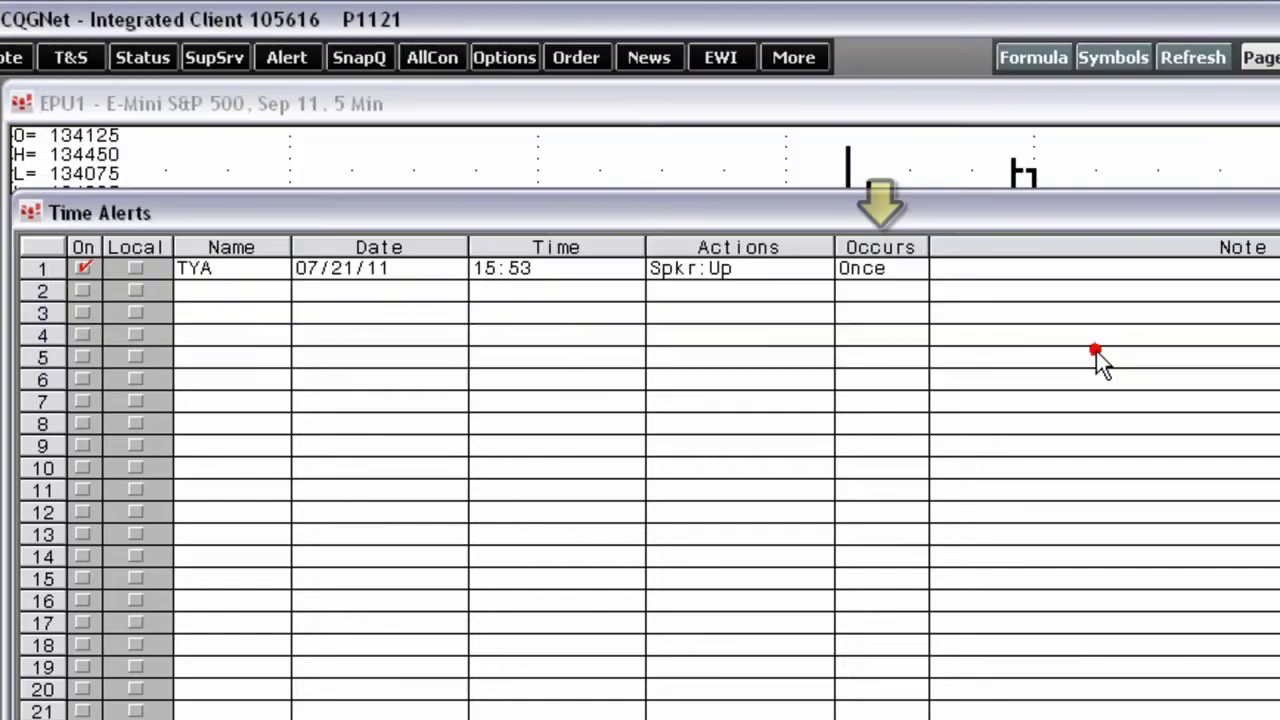
left_click(887, 279)
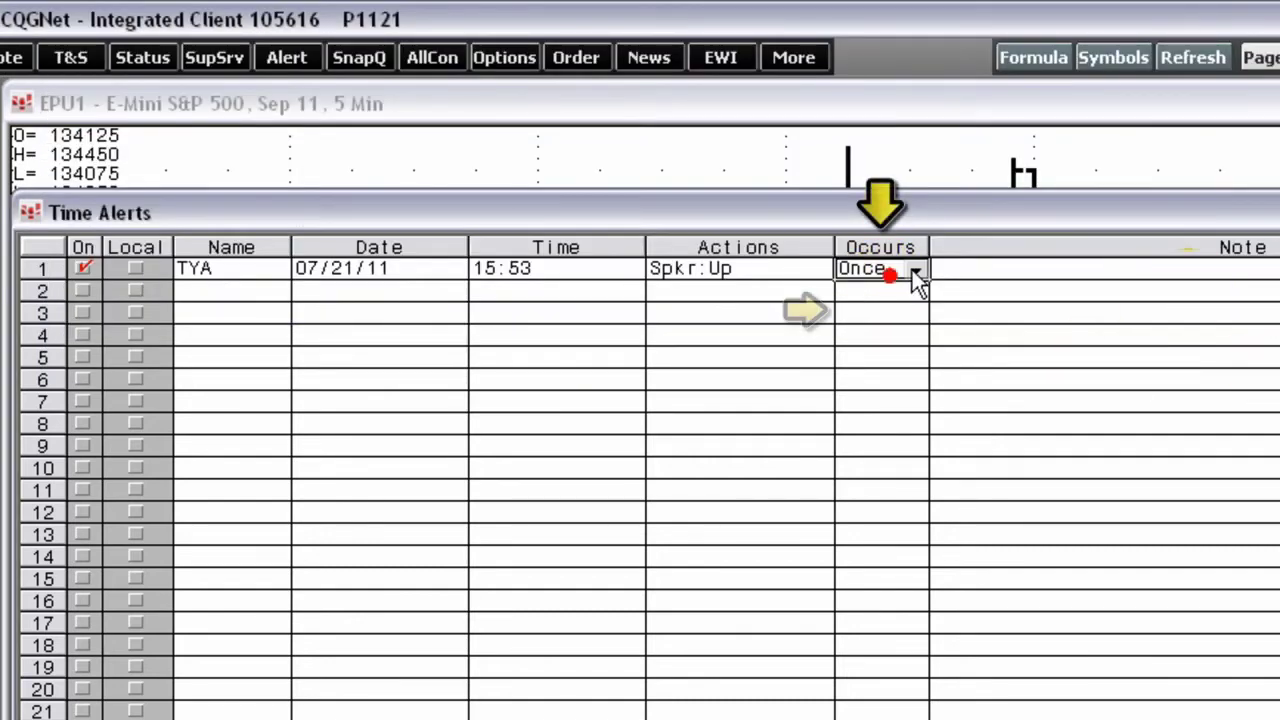
left_click(911, 269)
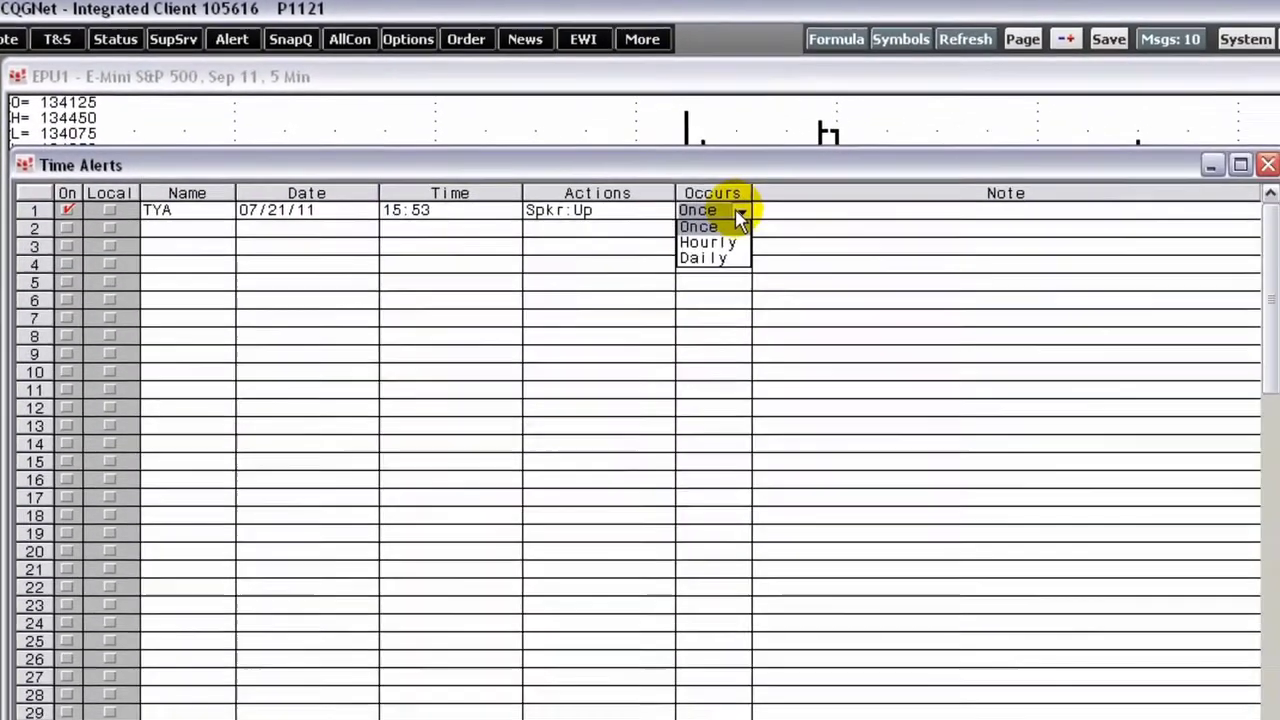
left_click(885, 261)
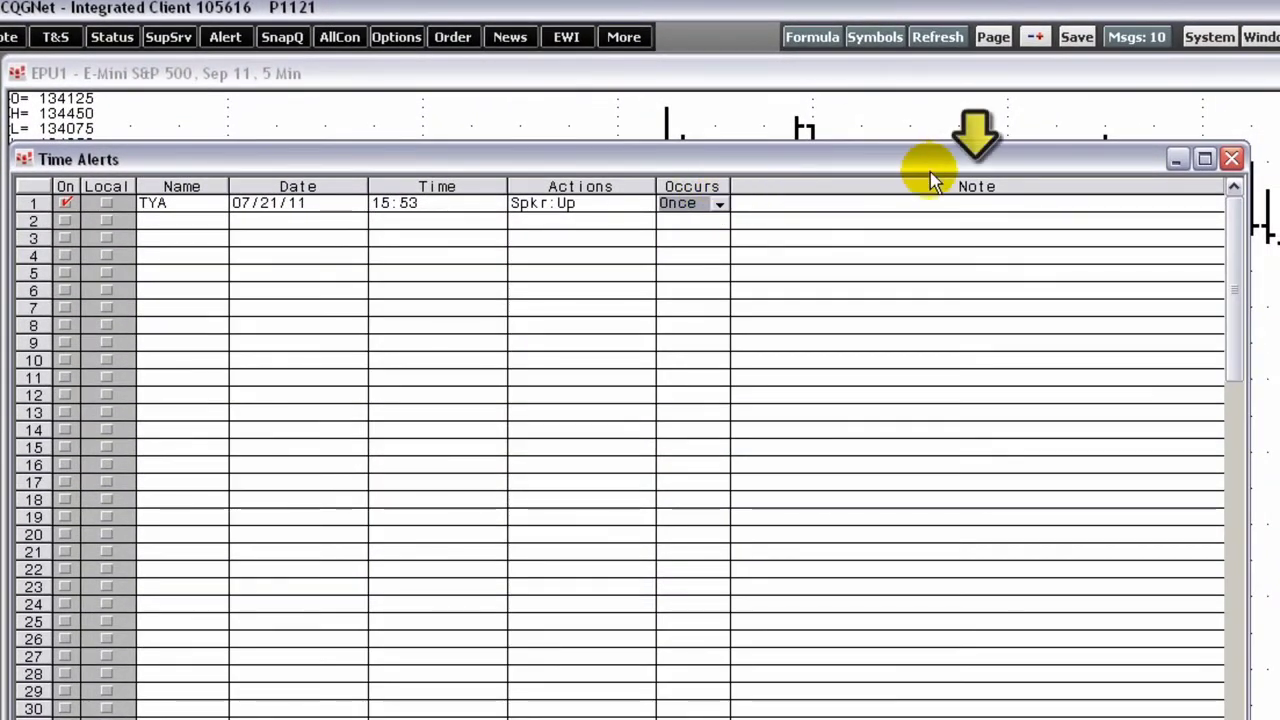
left_click(924, 204)
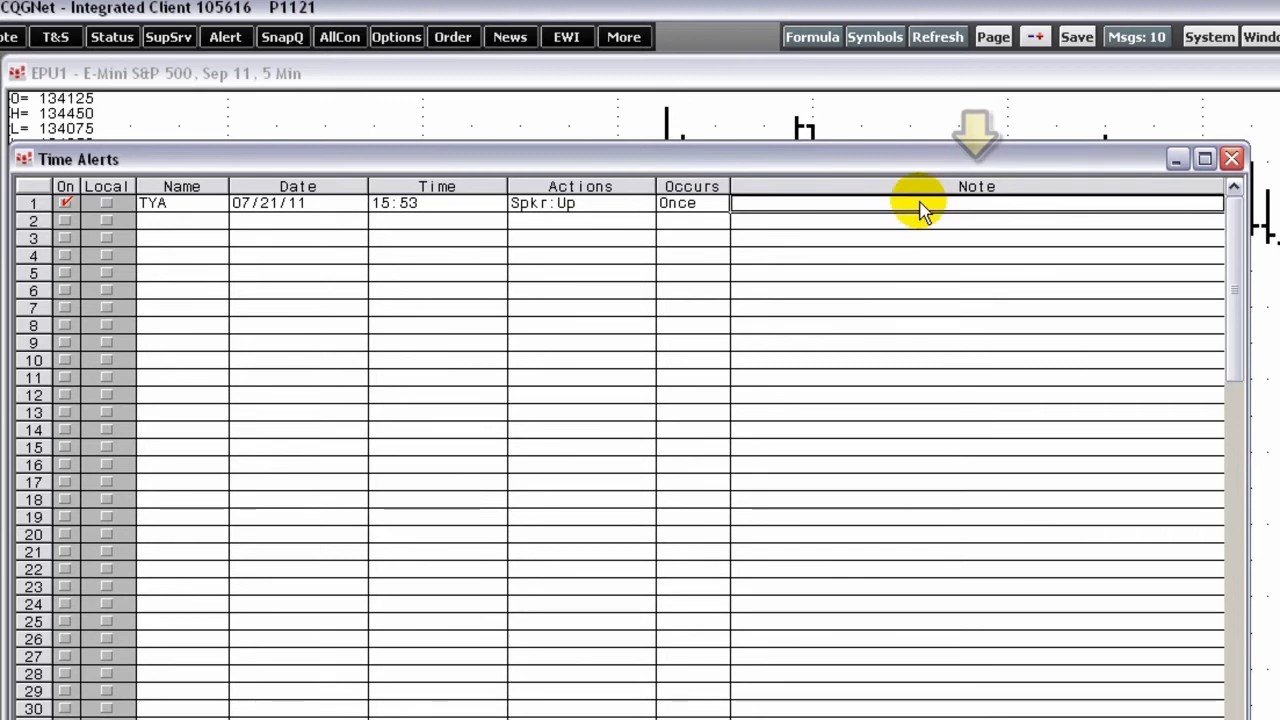
left_click(65, 205)
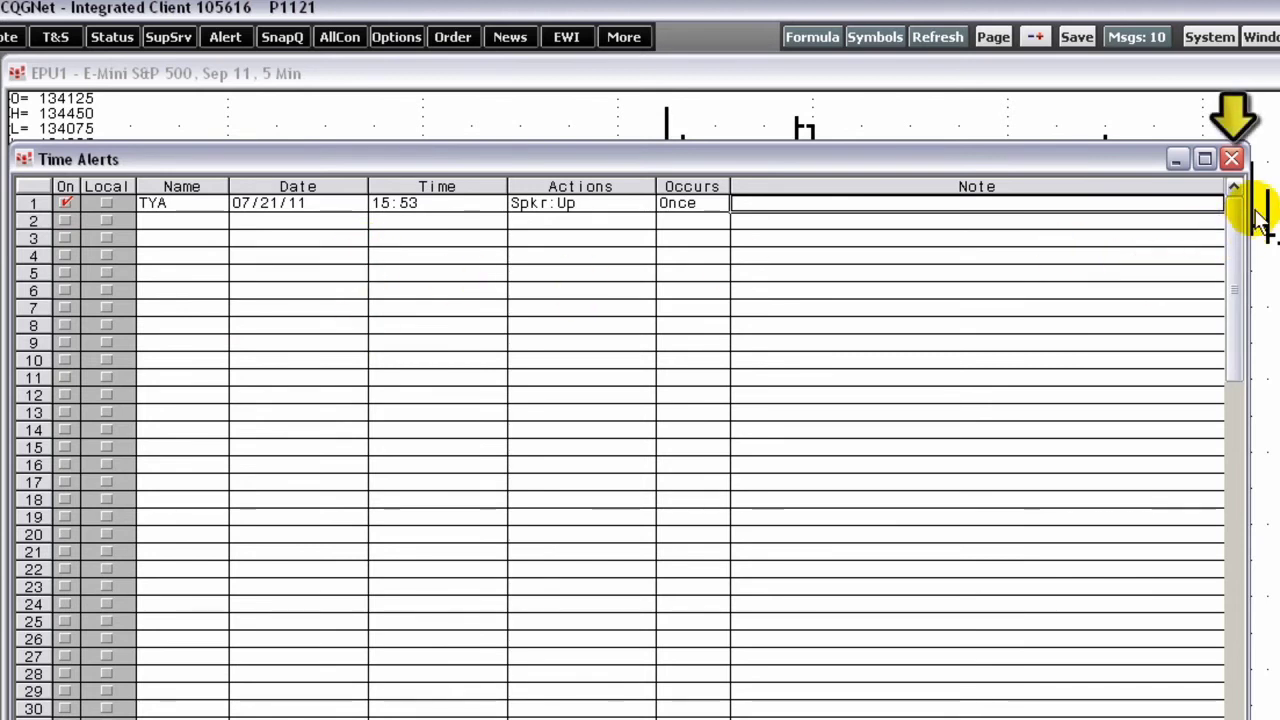
left_click(1233, 160)
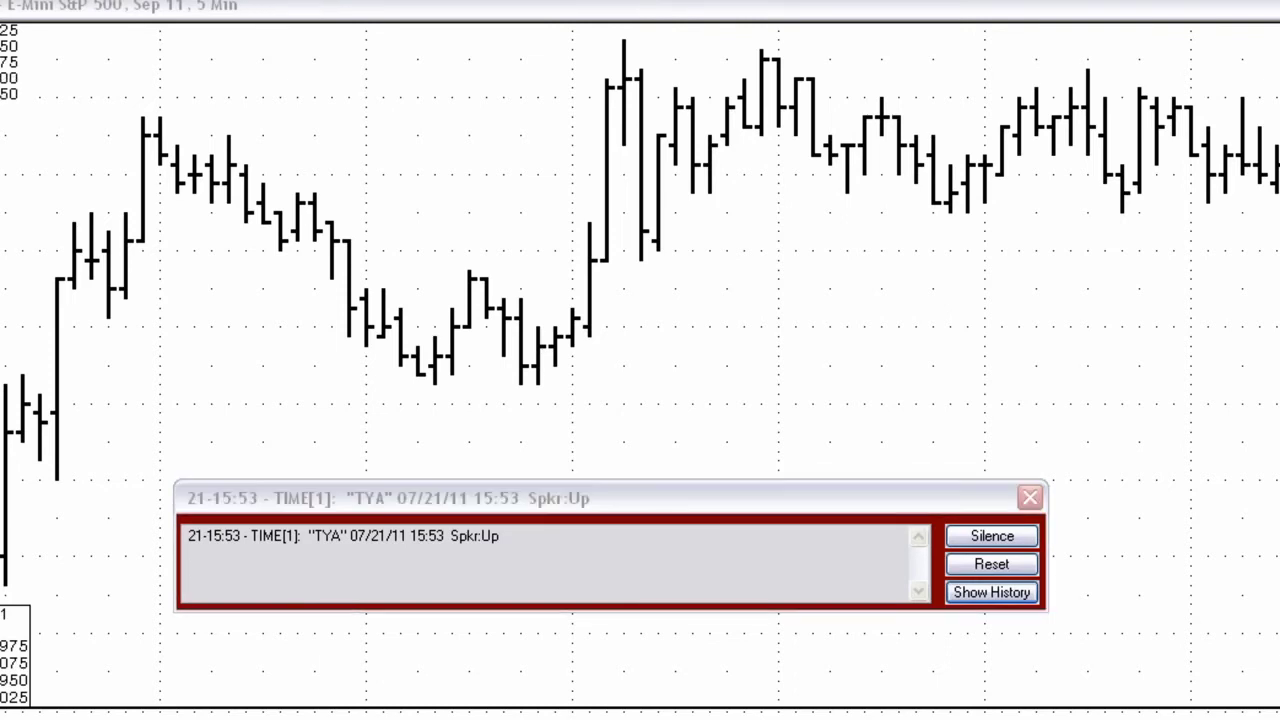
- Silence the fired TYA alert, then expand and collapse its history
left_click(992, 546)
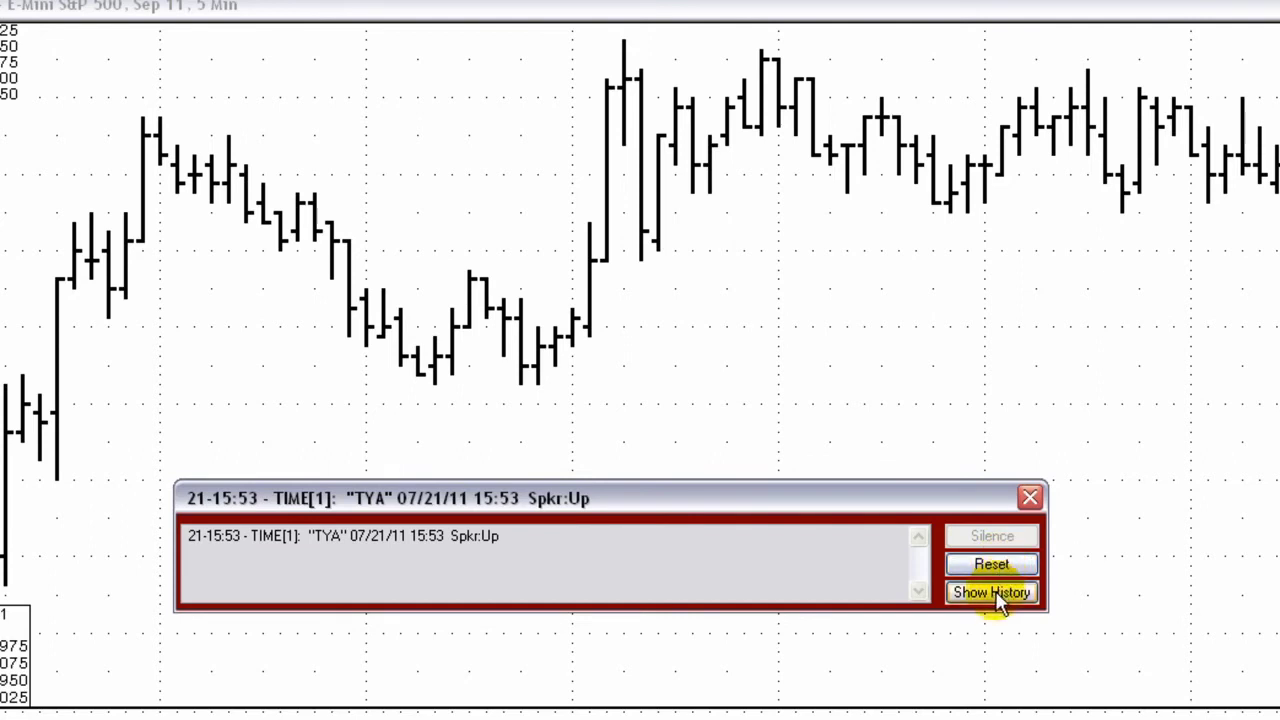
left_click(993, 593)
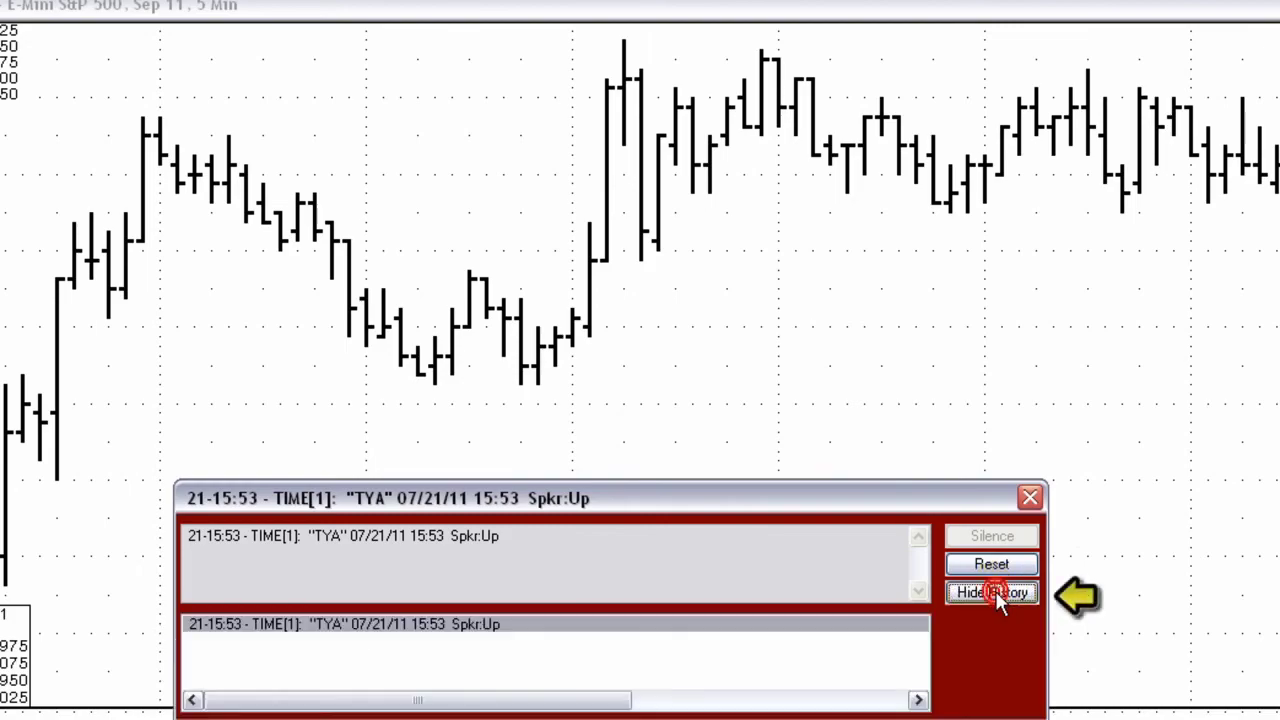
left_click(999, 600)
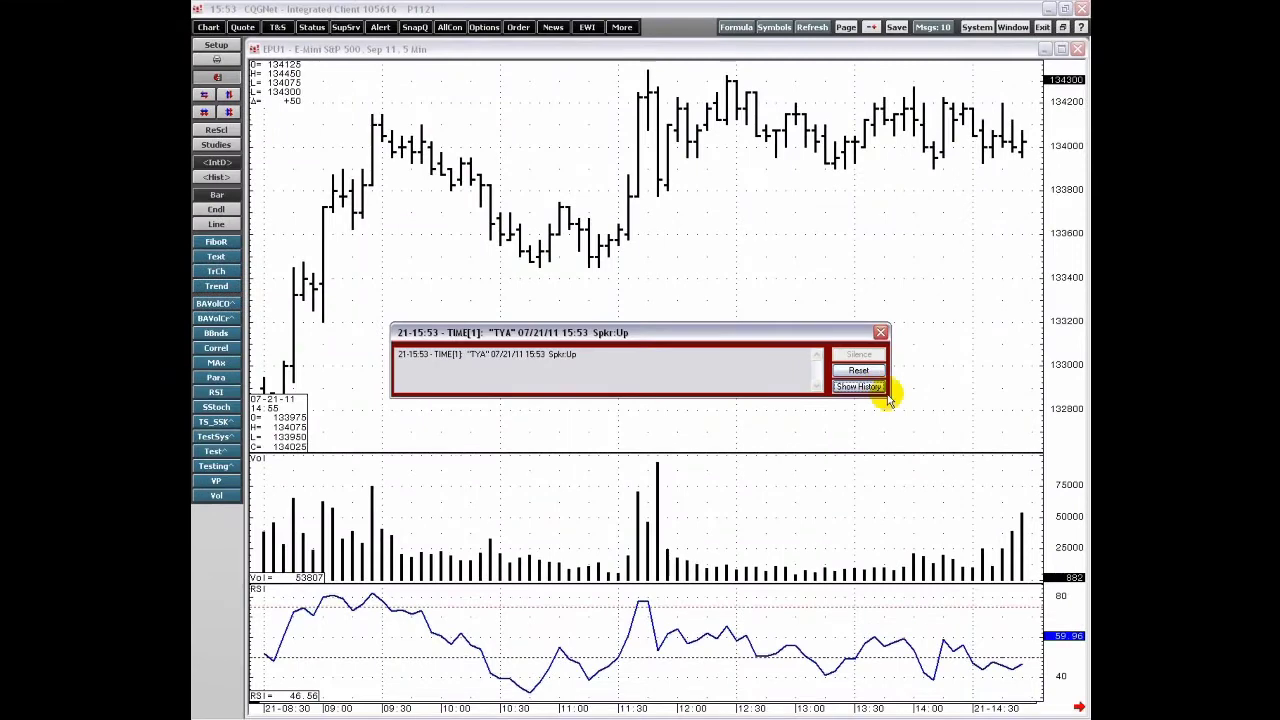